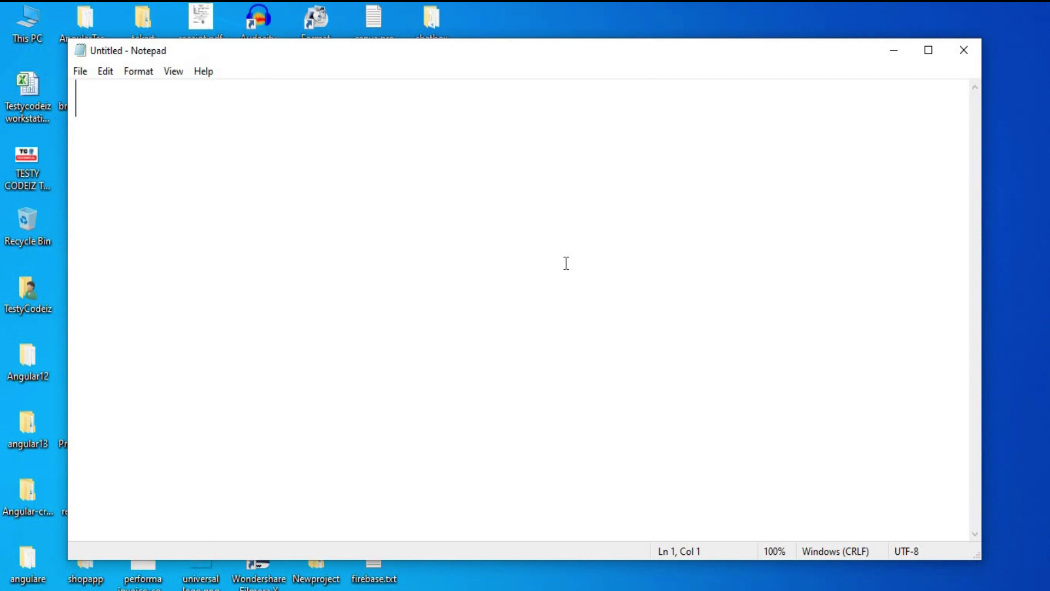
# In Notepad, type console.developers.google.com and prefix it with 'Link:- '
pyautogui.write('cons')
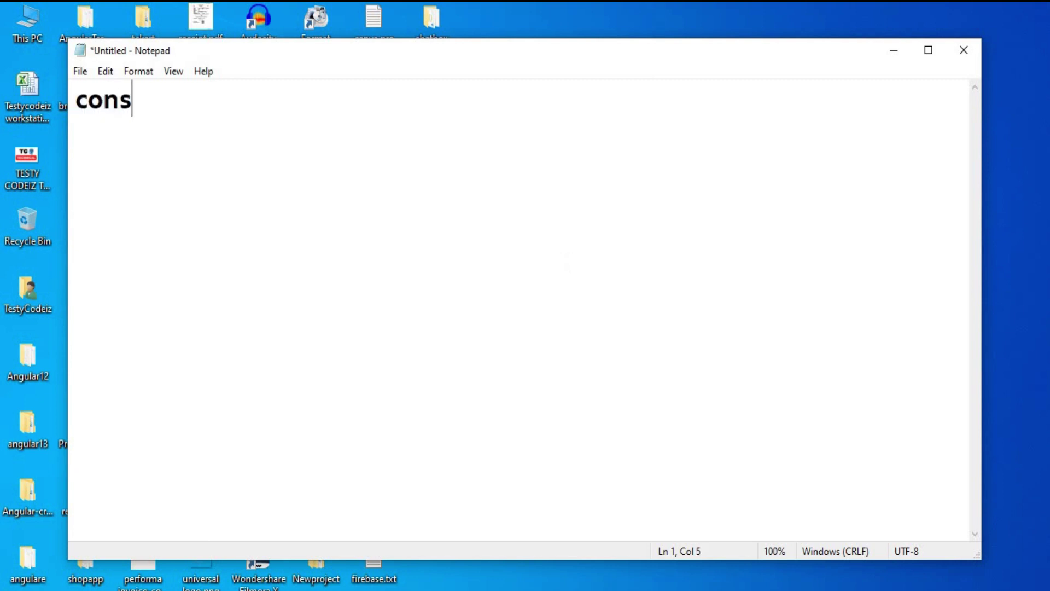
pyautogui.write('ole.develop')
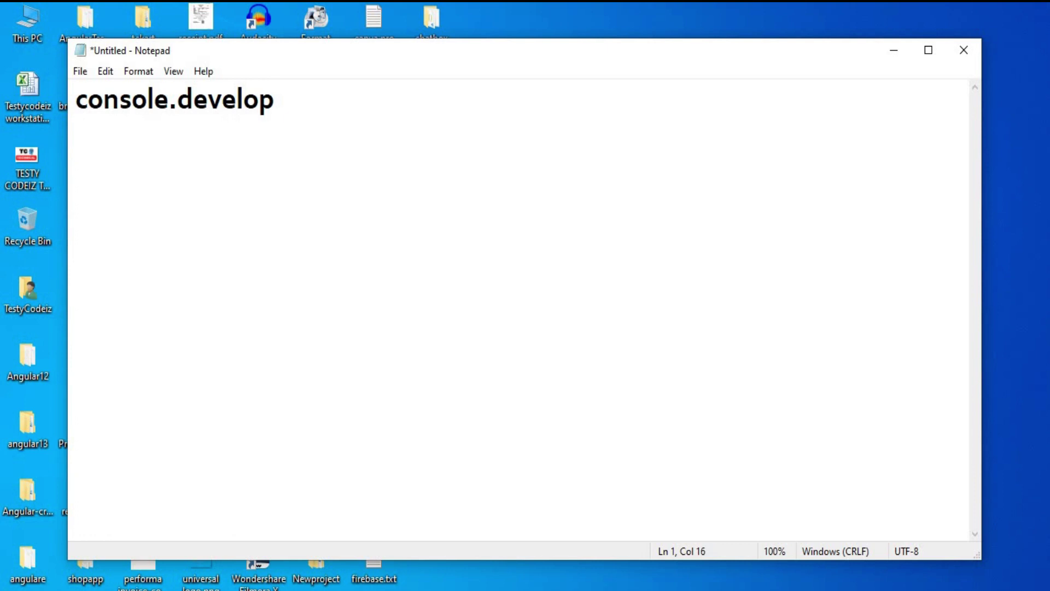
pyautogui.write('ers.google.com')
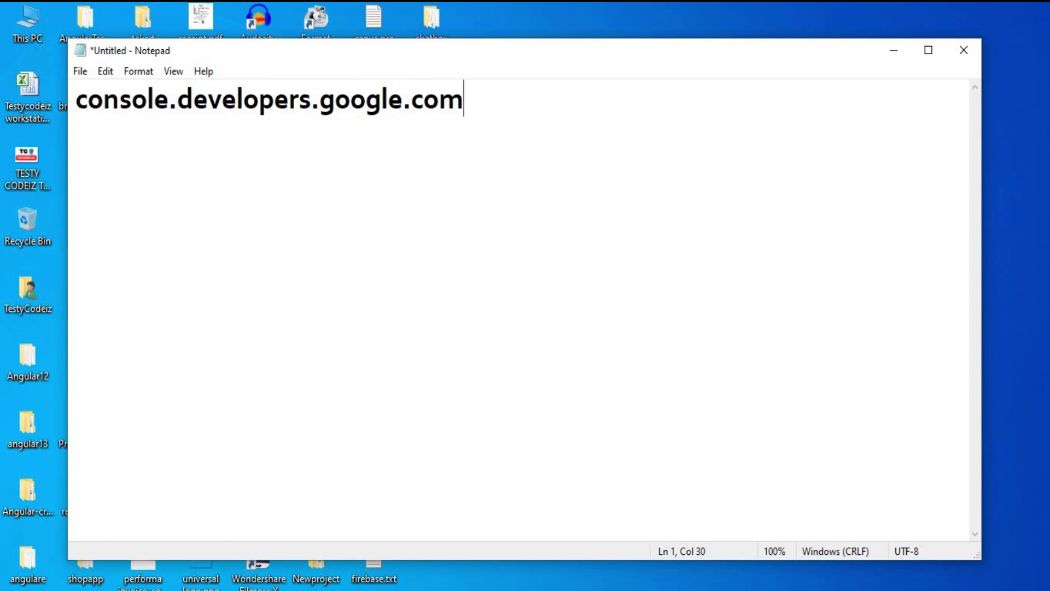
pyautogui.press('Left')
pyautogui.press('Left')
pyautogui.press('Left')
pyautogui.press('Left')
pyautogui.press('Left')
pyautogui.press('Left')
pyautogui.press('Left')
pyautogui.press('Left')
pyautogui.press('Left')
pyautogui.press('Left')
pyautogui.press('Left')
pyautogui.press('Left')
pyautogui.press('Left')
pyautogui.press('Left')
pyautogui.press('Left')
pyautogui.press('Left')
pyautogui.press('Left')
pyautogui.press('Left')
pyautogui.press('Left')
pyautogui.press('Left')
pyautogui.write('Link:')
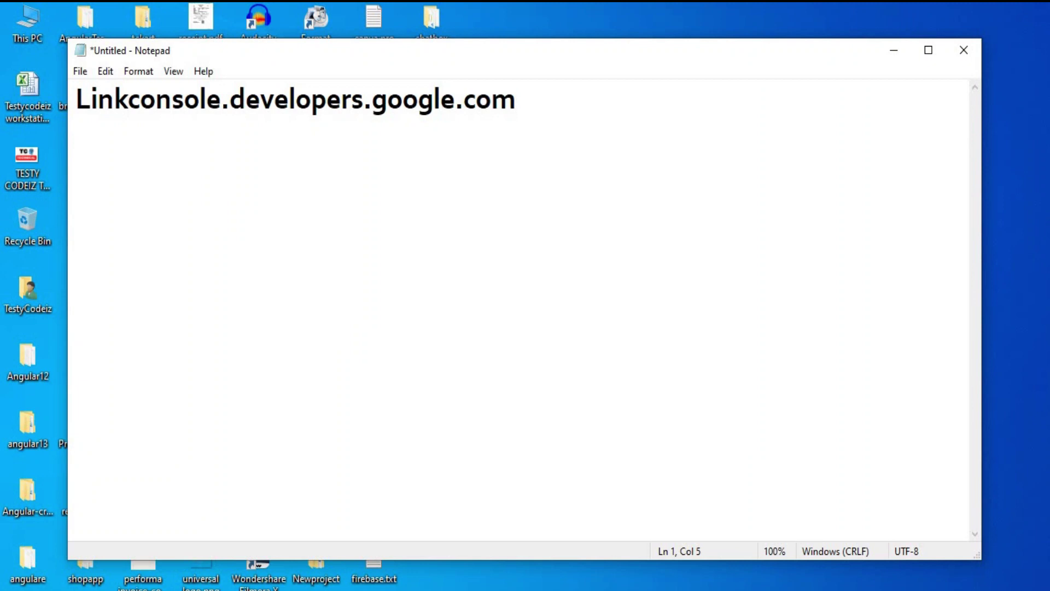
pyautogui.write('-')
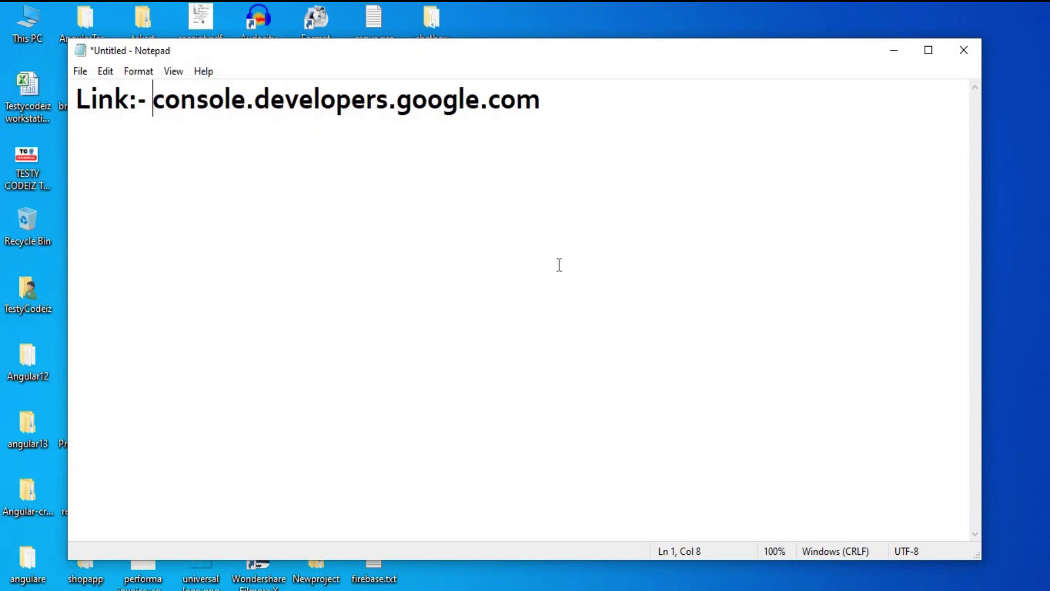
pyautogui.moveTo(154, 102); pyautogui.dragTo(543, 115)
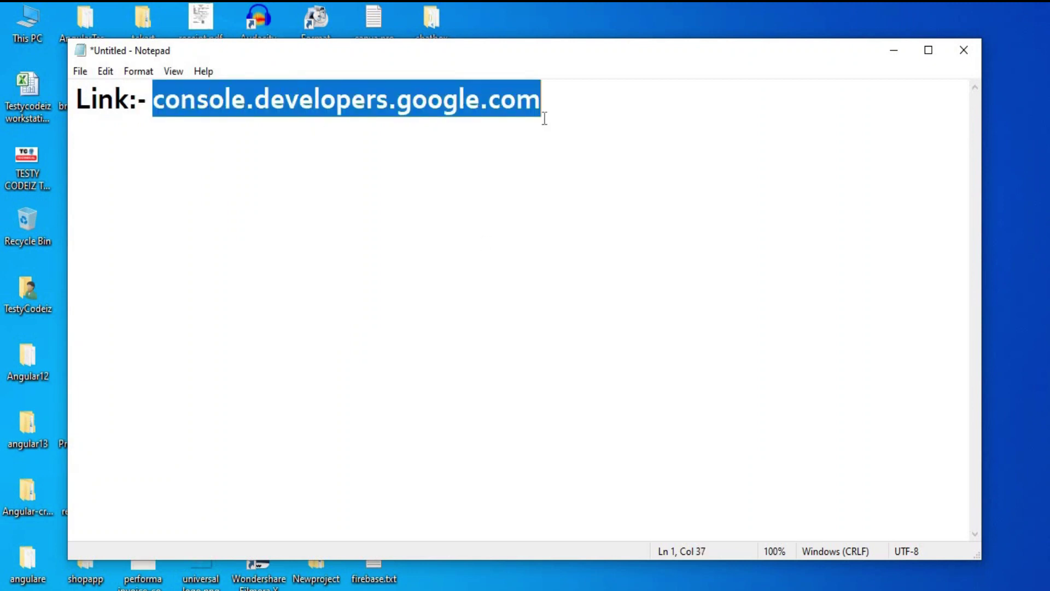
pyautogui.click(544, 115)
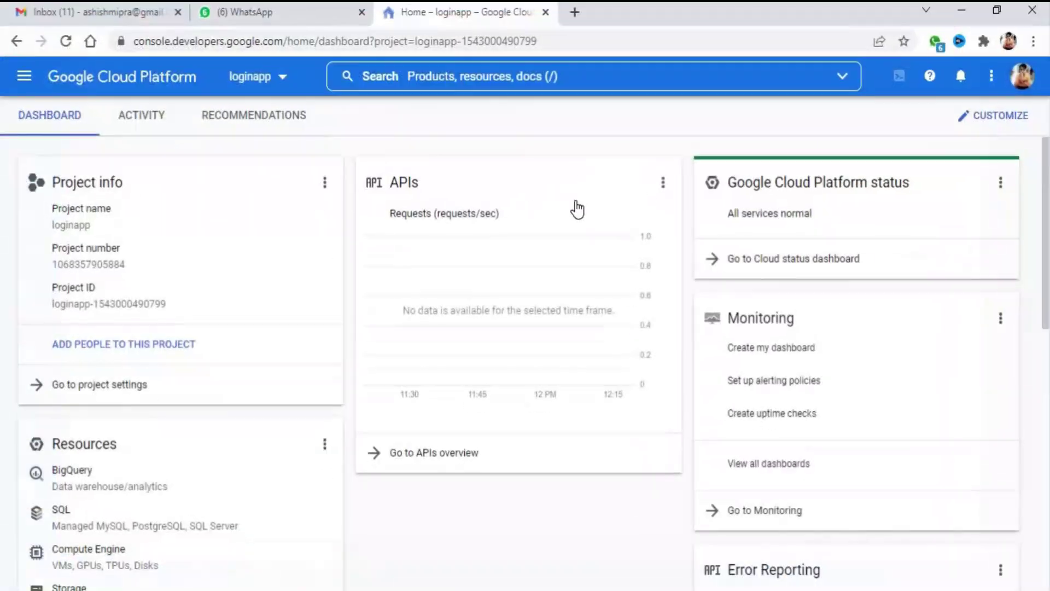
# Check the console URL in the browser, then open the project picker showing loginapp, agm map and My Project 56499
pyautogui.moveTo(134, 41); pyautogui.dragTo(318, 41)
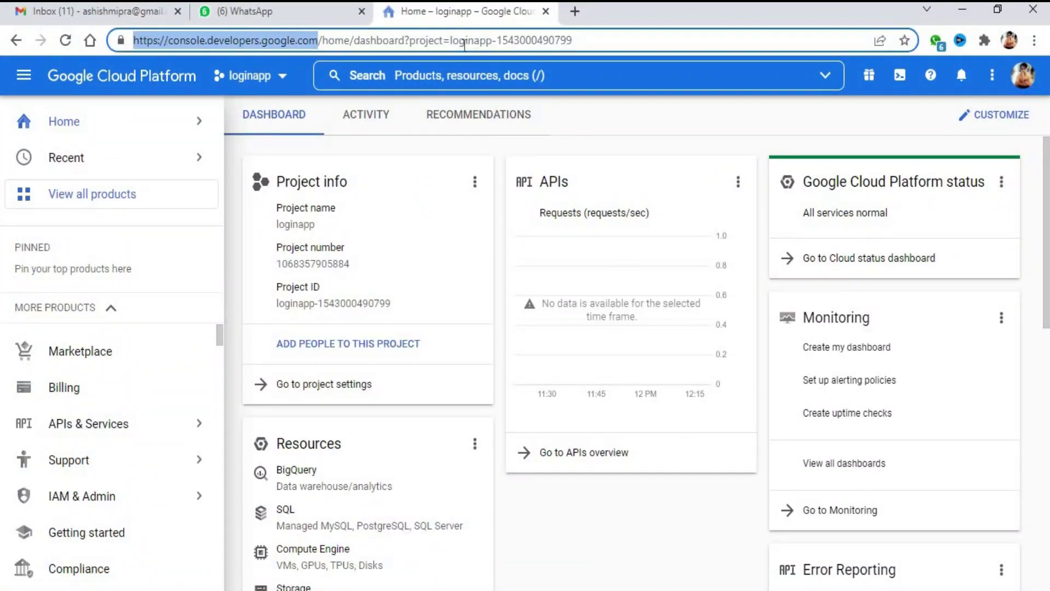
pyautogui.click(652, 40)
pyautogui.click(639, 114)
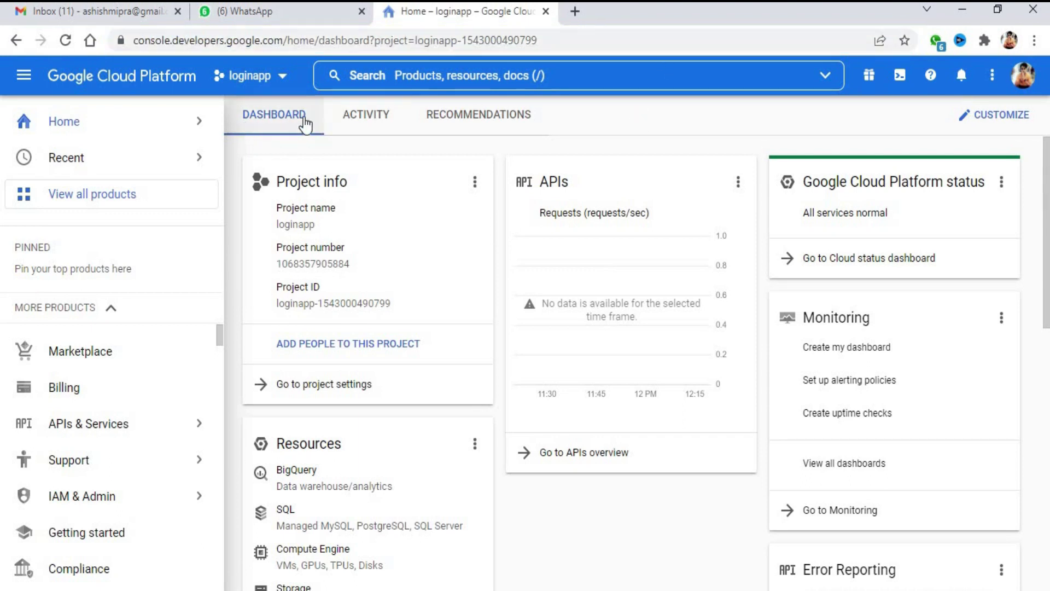
pyautogui.click(274, 77)
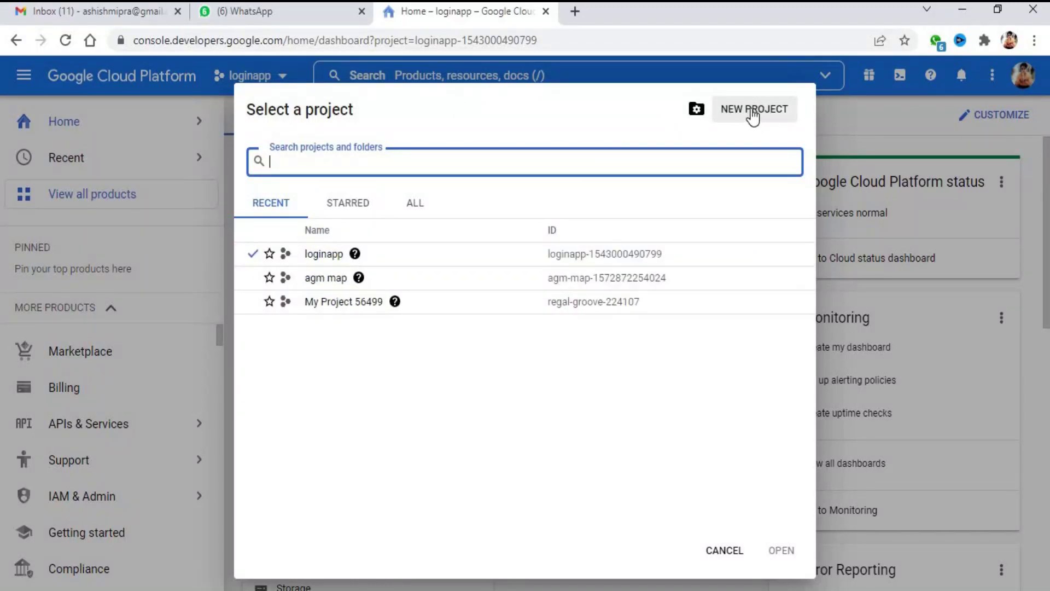
pyautogui.click(755, 109)
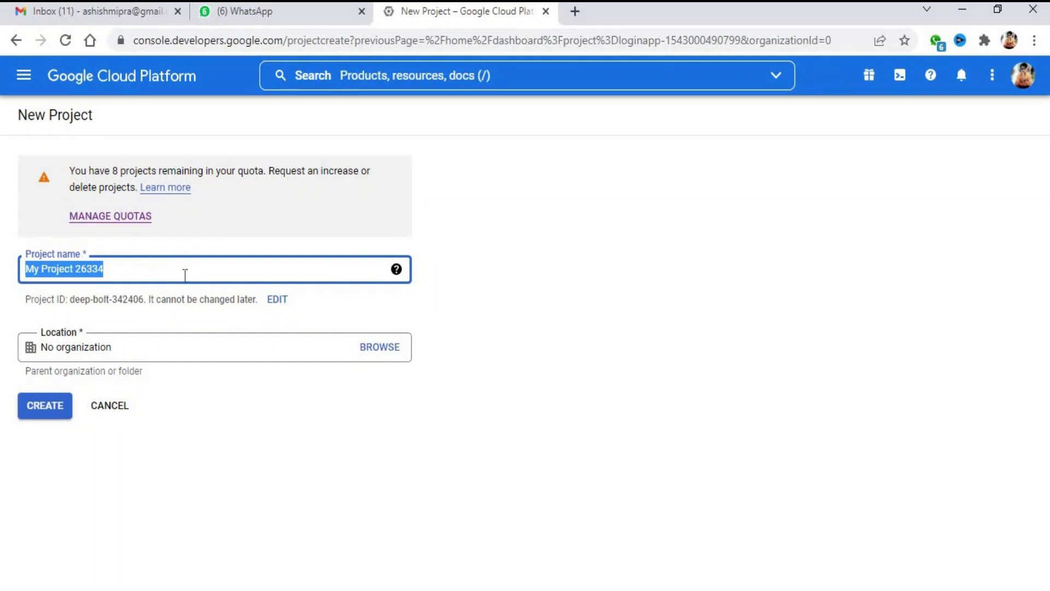
# Enter GoogleAuth as the new project's name and create it
pyautogui.write('Go')
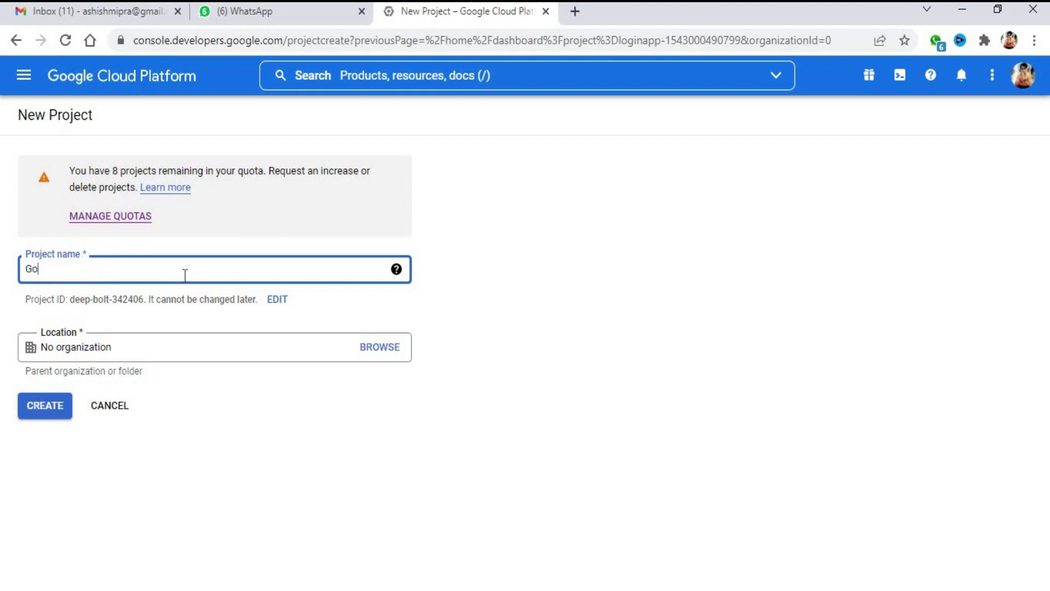
pyautogui.write('ogleAuth')
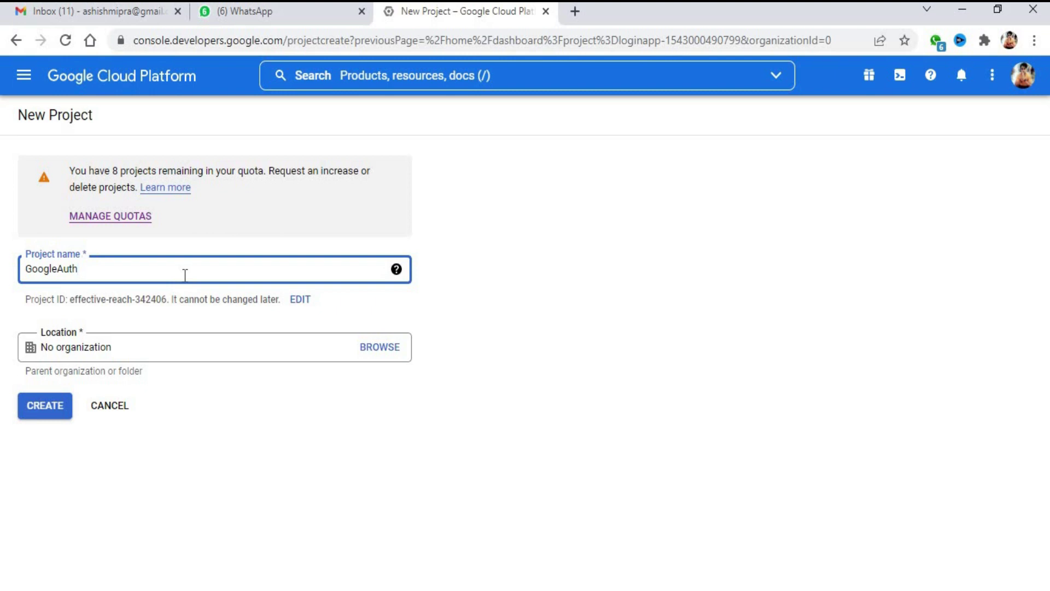
pyautogui.hotkey('ctrl', 'a')
pyautogui.write('GoogleAuth')
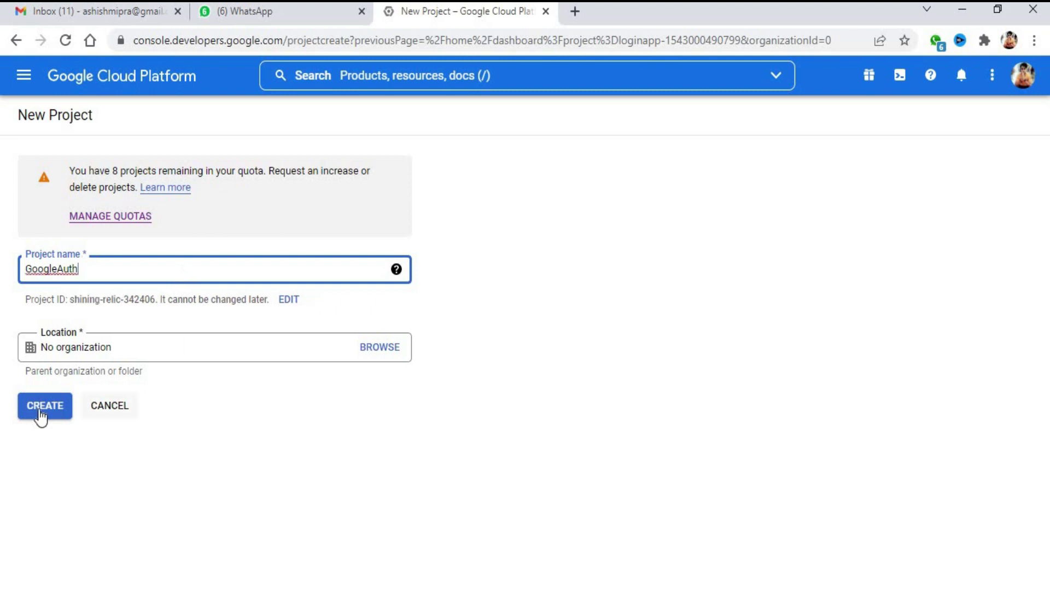
pyautogui.click(38, 408)
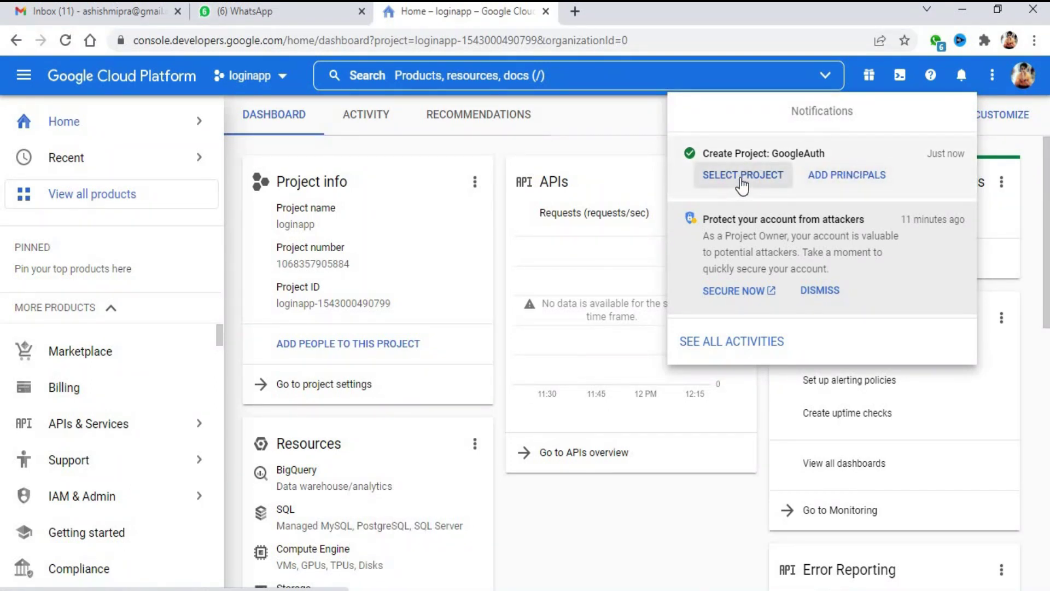
# Switch to GoogleAuth and review its settings page with project ID shining-relic-342406
pyautogui.click(763, 179)
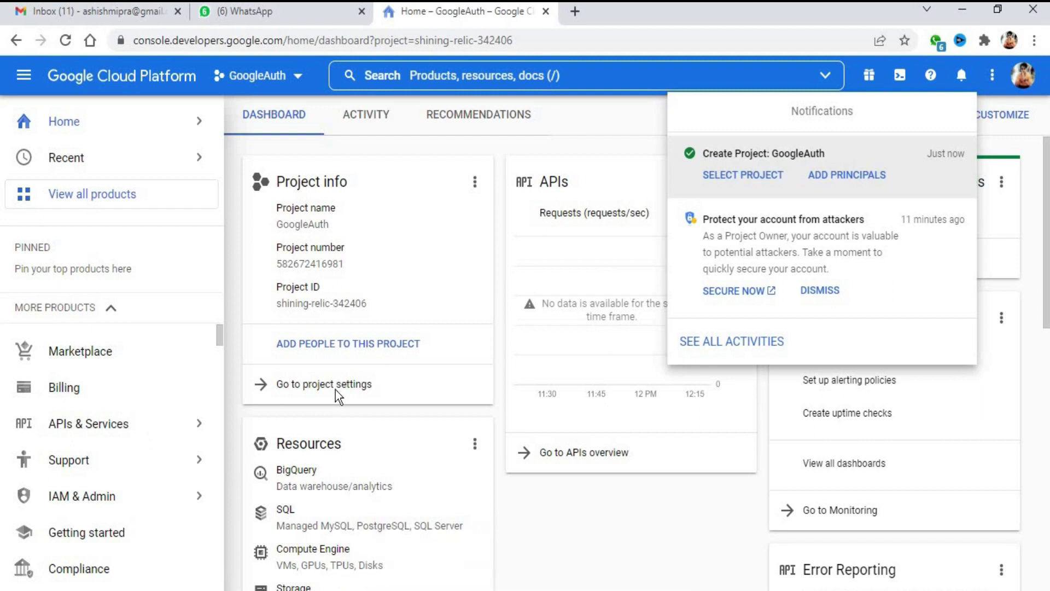
pyautogui.click(308, 384)
pyautogui.click(309, 385)
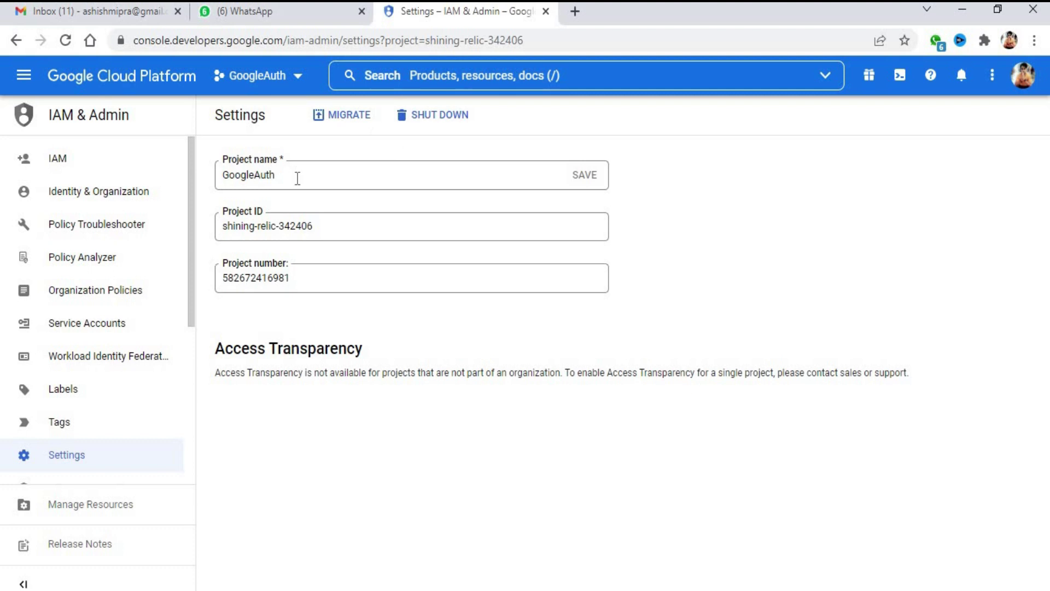
pyautogui.scroll(-3, 94, 445)
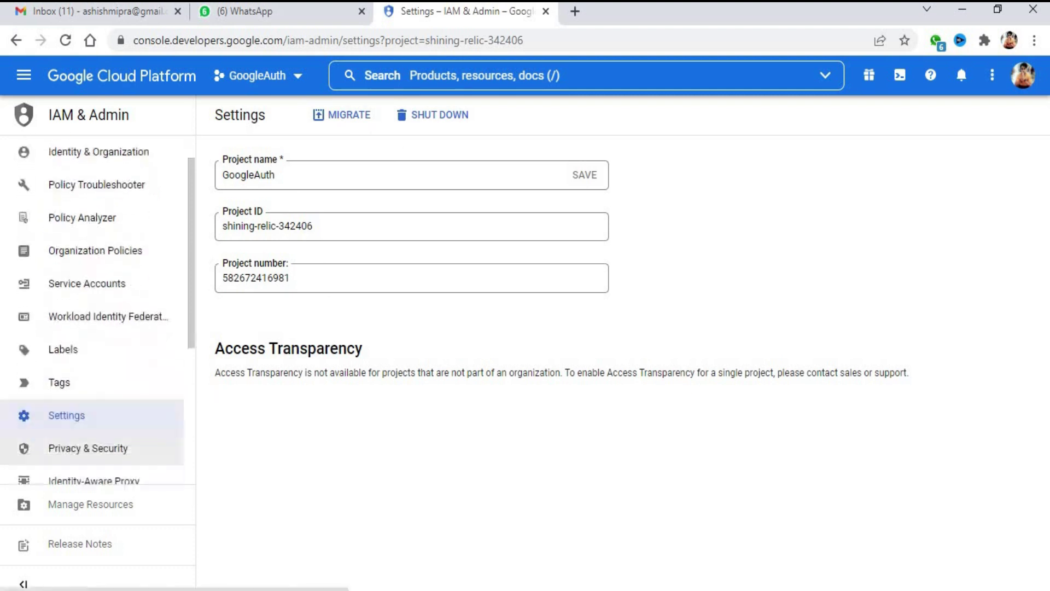
pyautogui.scroll(-2, 133, 458)
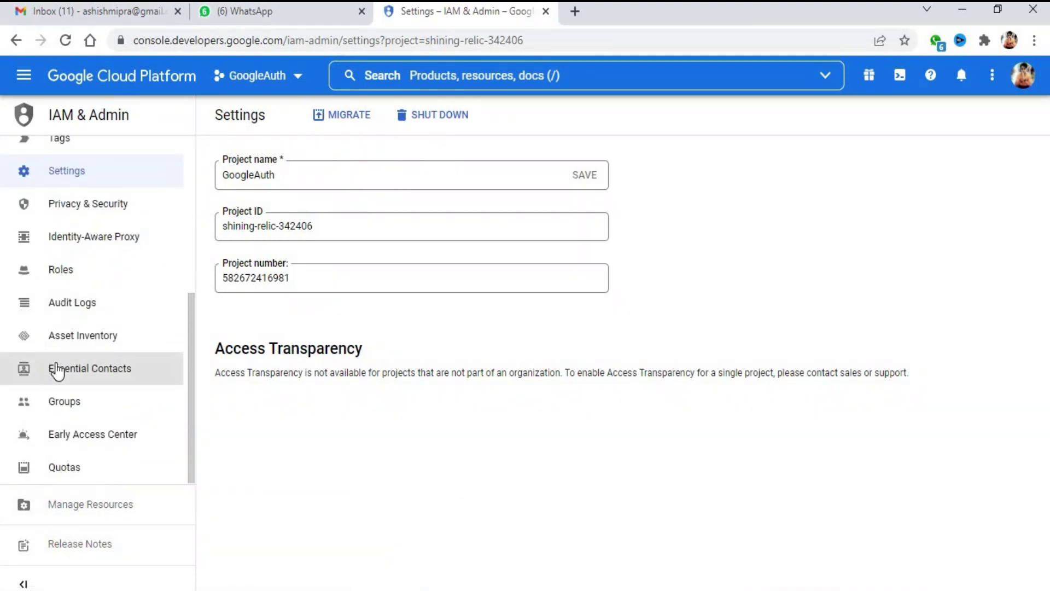
pyautogui.scroll(1, 82, 367)
pyautogui.scroll(4, 164, 306)
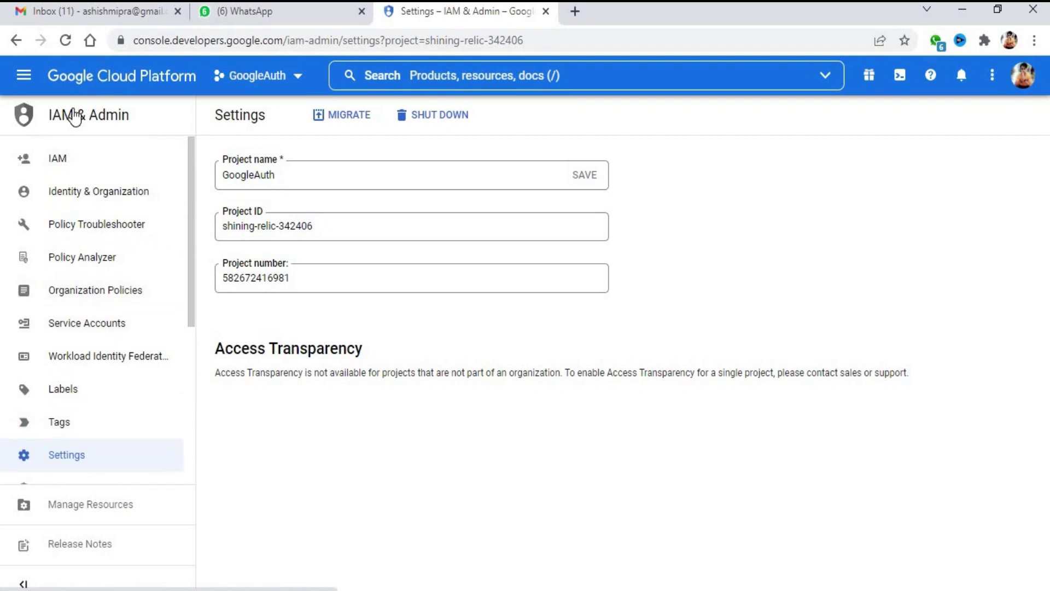
# Keep GoogleAuth active and start creating an OAuth client ID credential
pyautogui.click(267, 75)
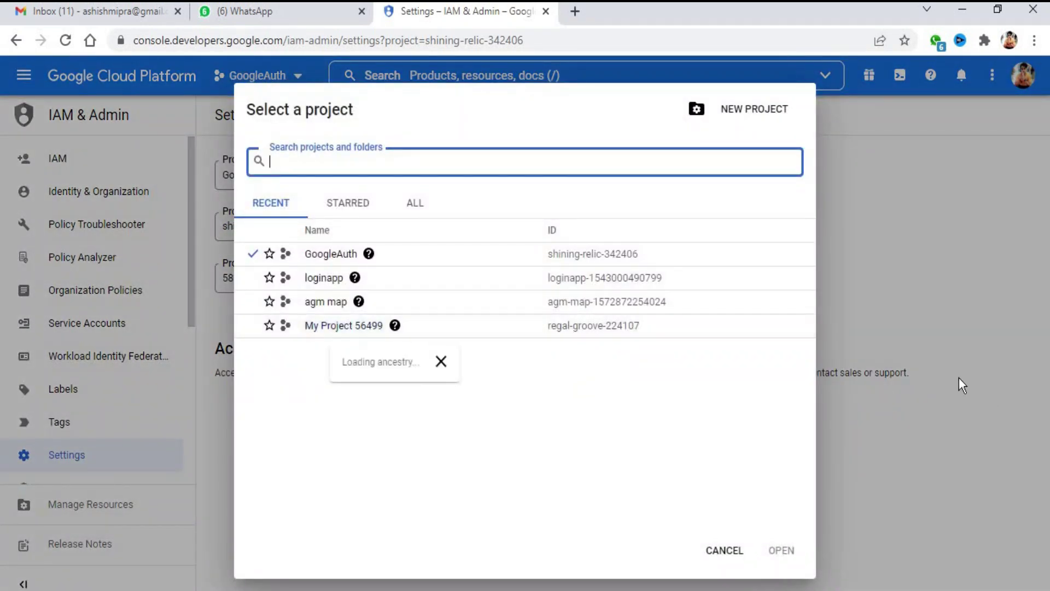
pyautogui.click(330, 255)
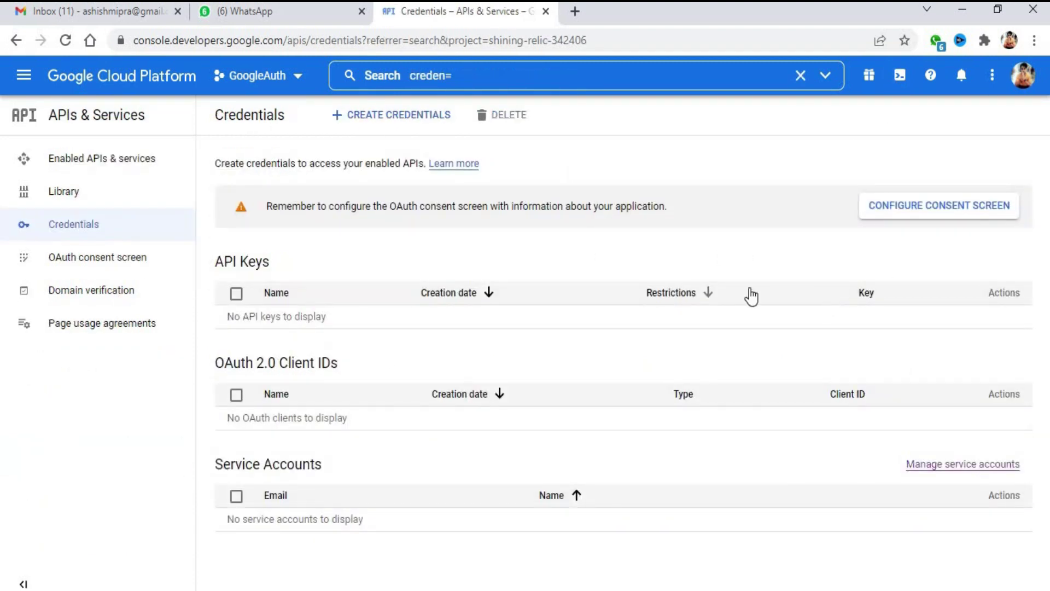
pyautogui.click(369, 119)
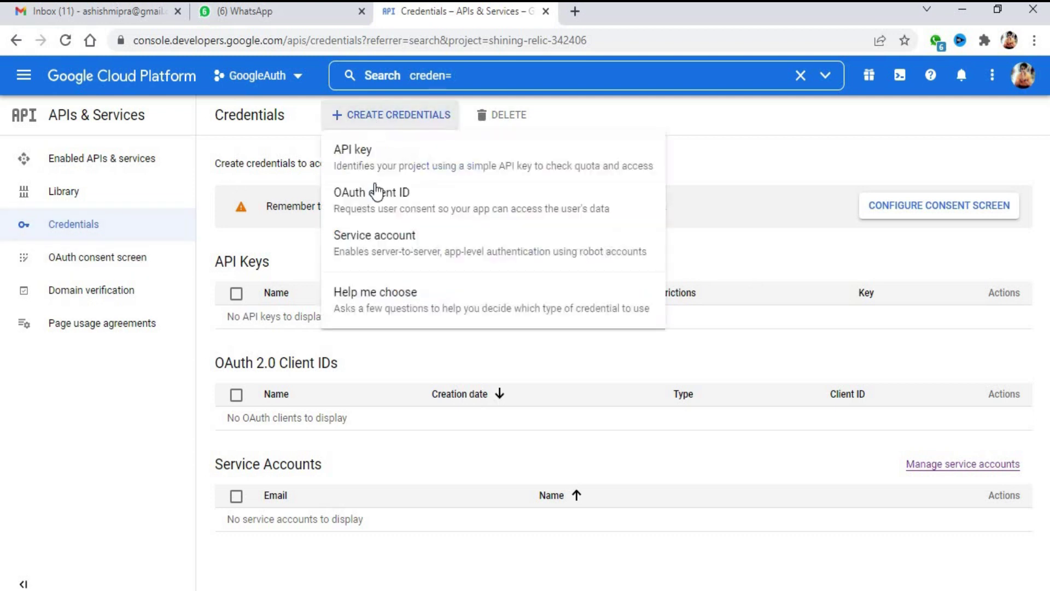
pyautogui.click(451, 208)
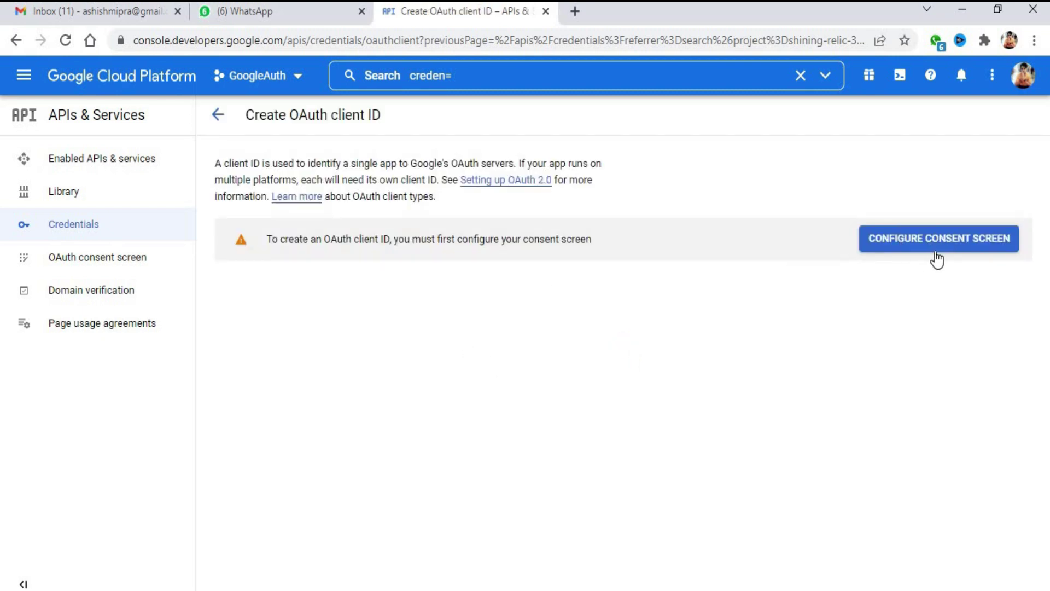
# Start configuring the OAuth consent screen with the External user type
pyautogui.click(924, 252)
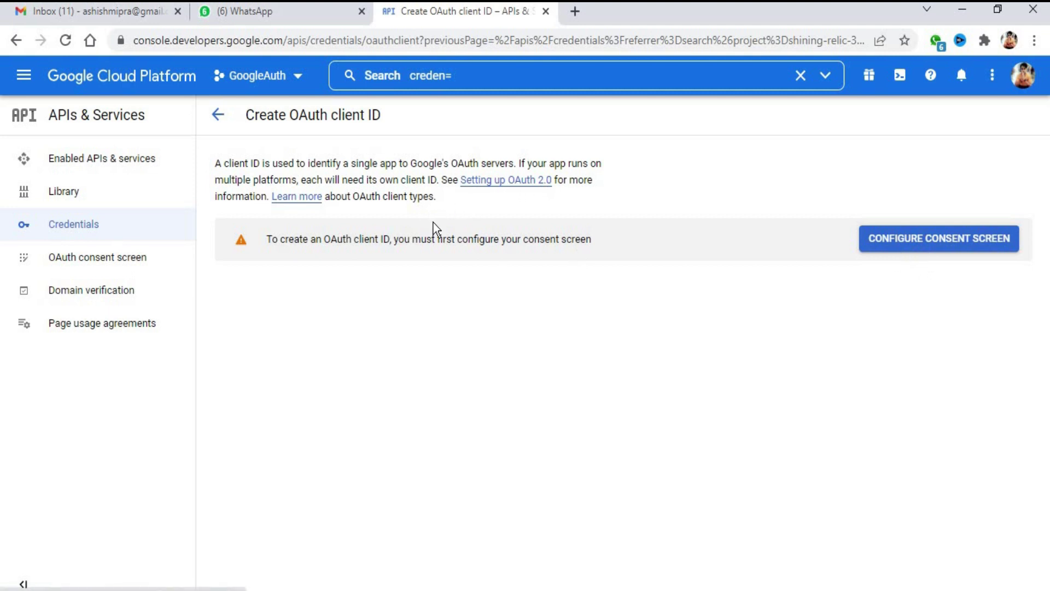
pyautogui.click(941, 248)
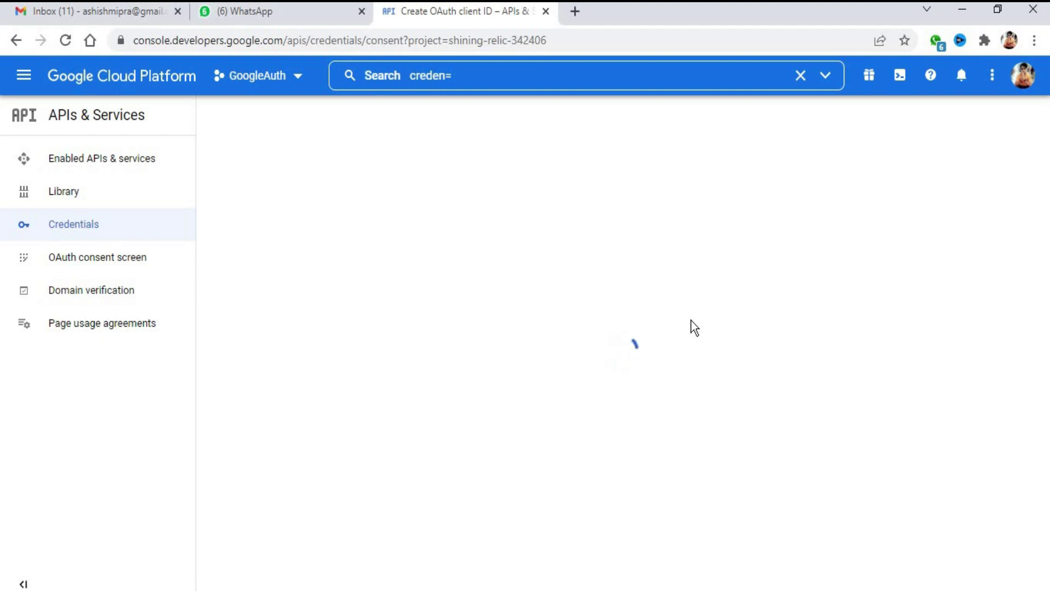
pyautogui.click(221, 320)
pyautogui.click(240, 454)
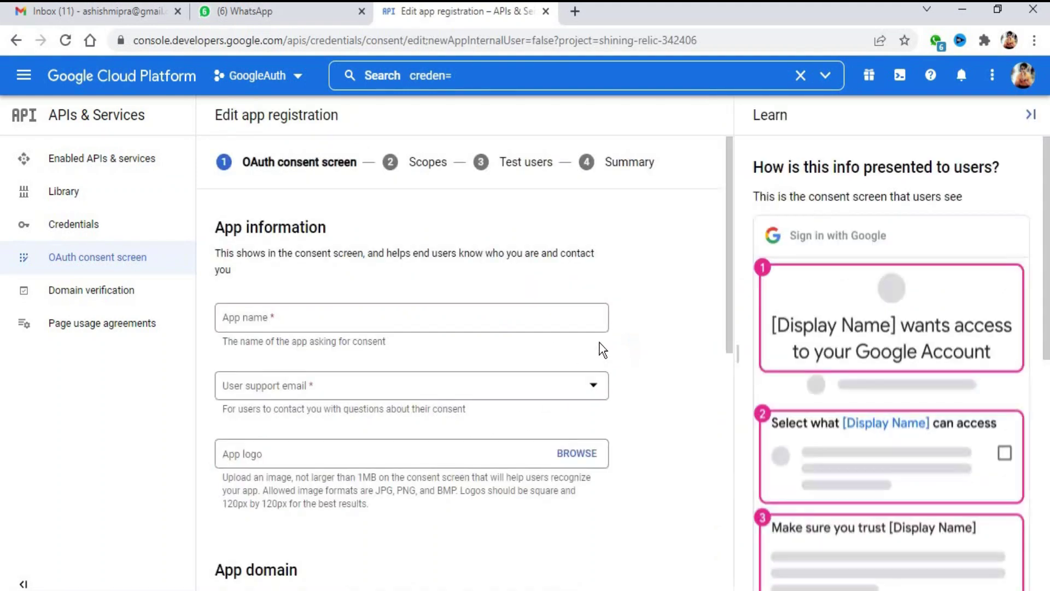
# Name the app AngularwebAuth and choose the account's email as the support email
pyautogui.click(303, 317)
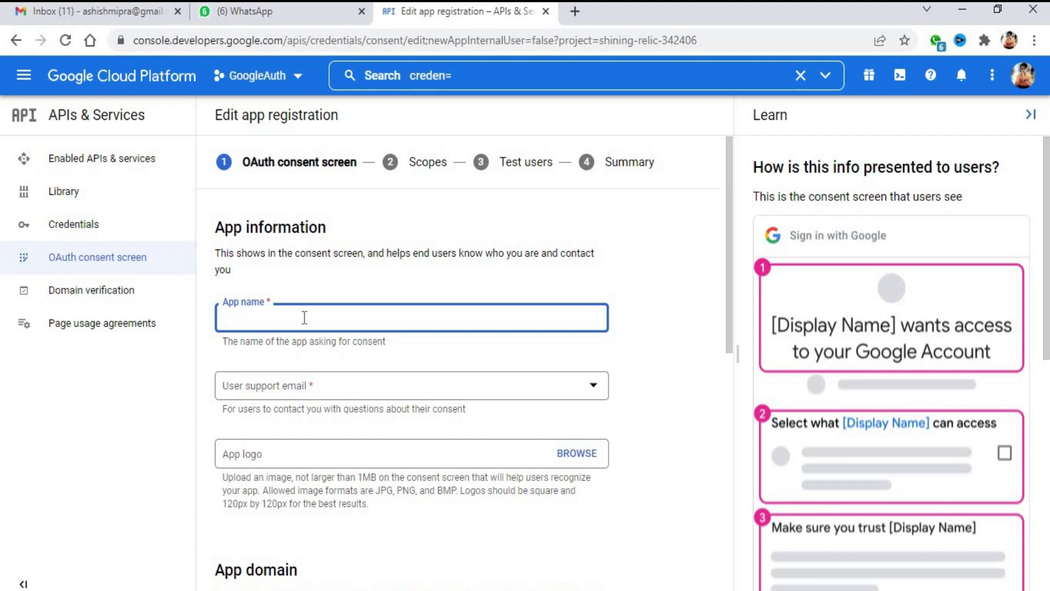
pyautogui.write('AngularW')
pyautogui.press('BackSpace')
pyautogui.press('BackSpace')
pyautogui.press('BackSpace')
pyautogui.write('webA')
pyautogui.click(310, 395)
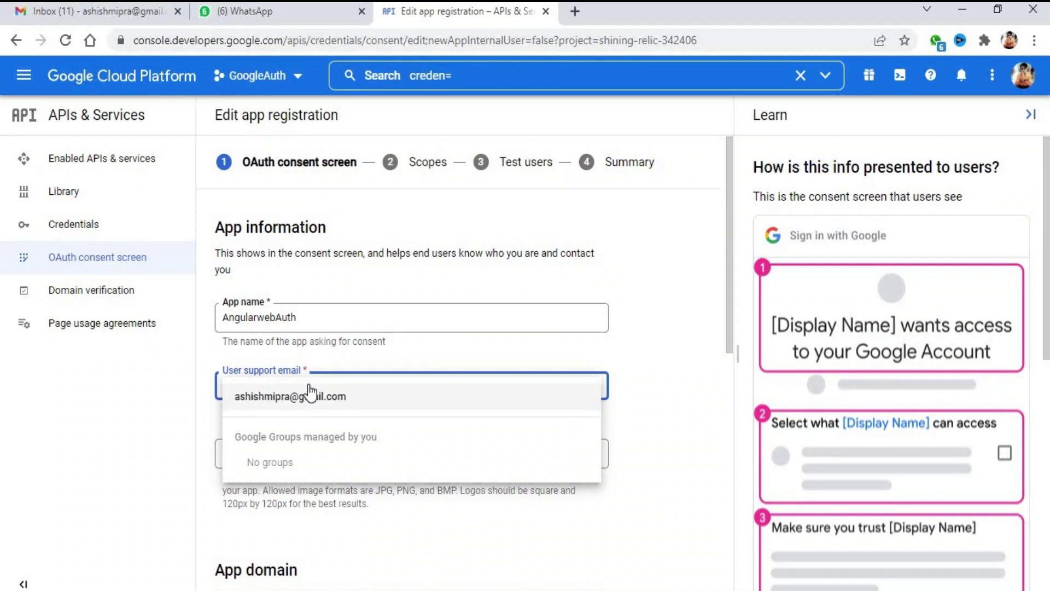
pyautogui.click(367, 396)
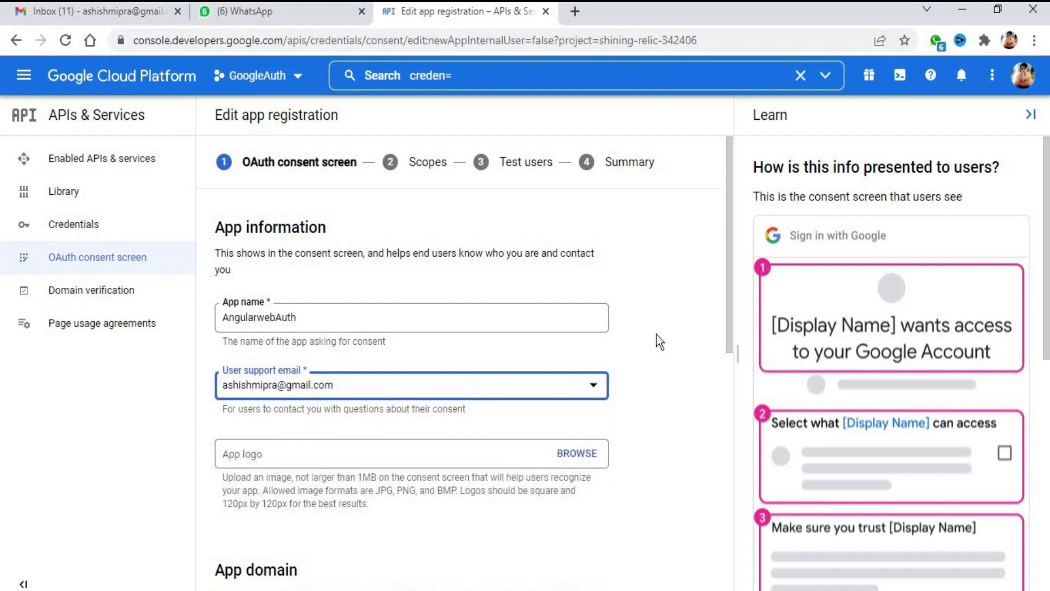
# Fill in the developer contact email and save the app information
pyautogui.scroll(-4, 365, 437)
pyautogui.scroll(-5, 392, 417)
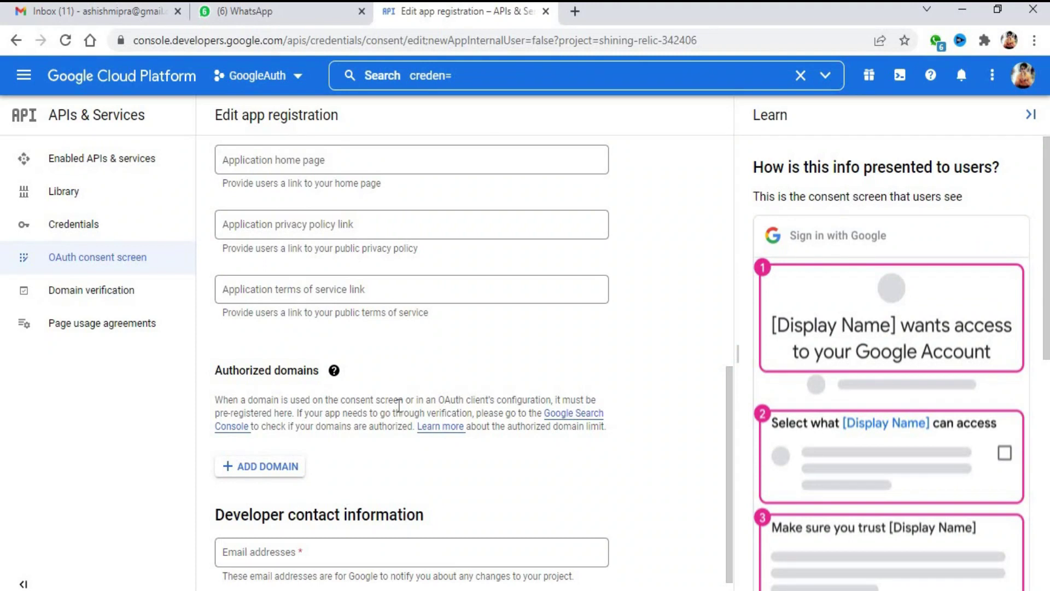
pyautogui.scroll(-1, 402, 408)
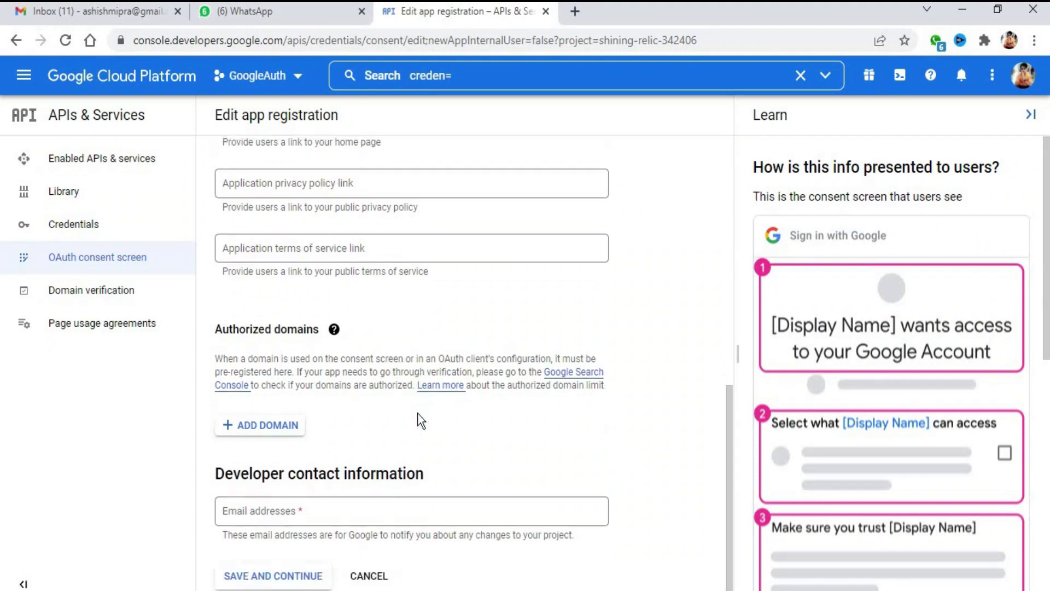
pyautogui.click(281, 575)
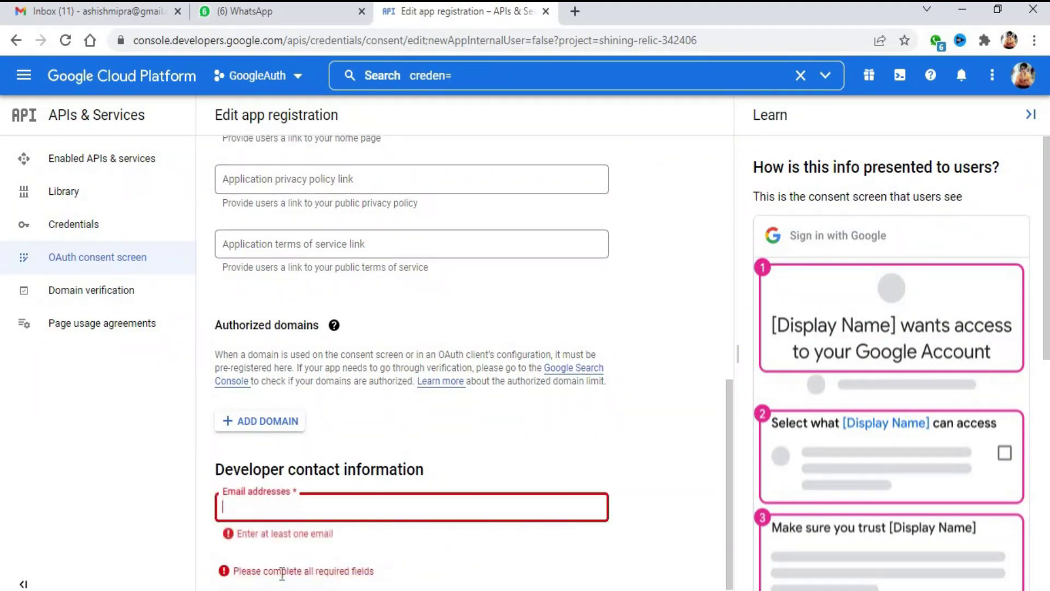
pyautogui.click(287, 511)
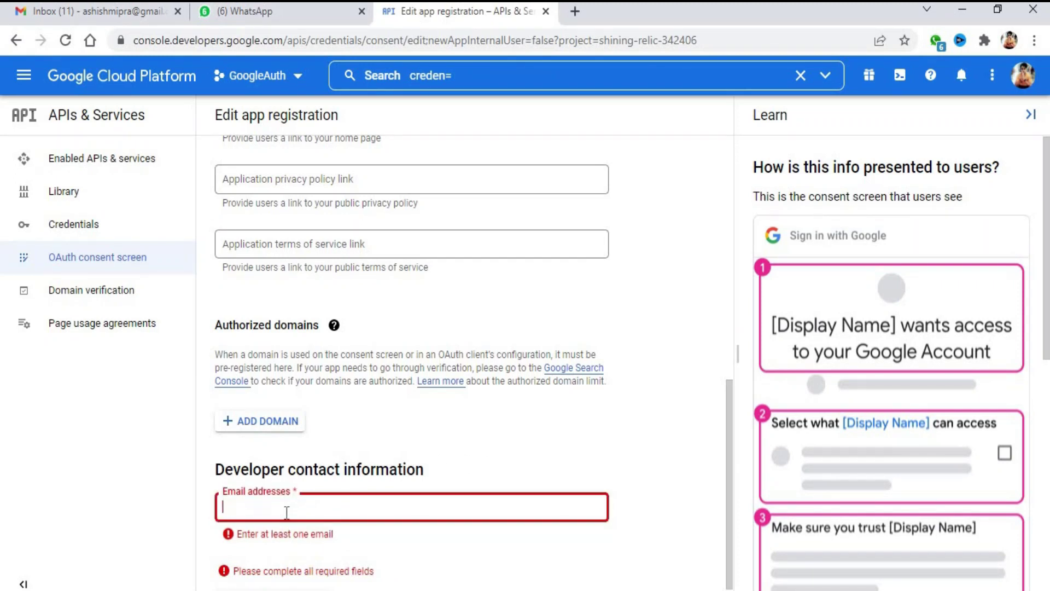
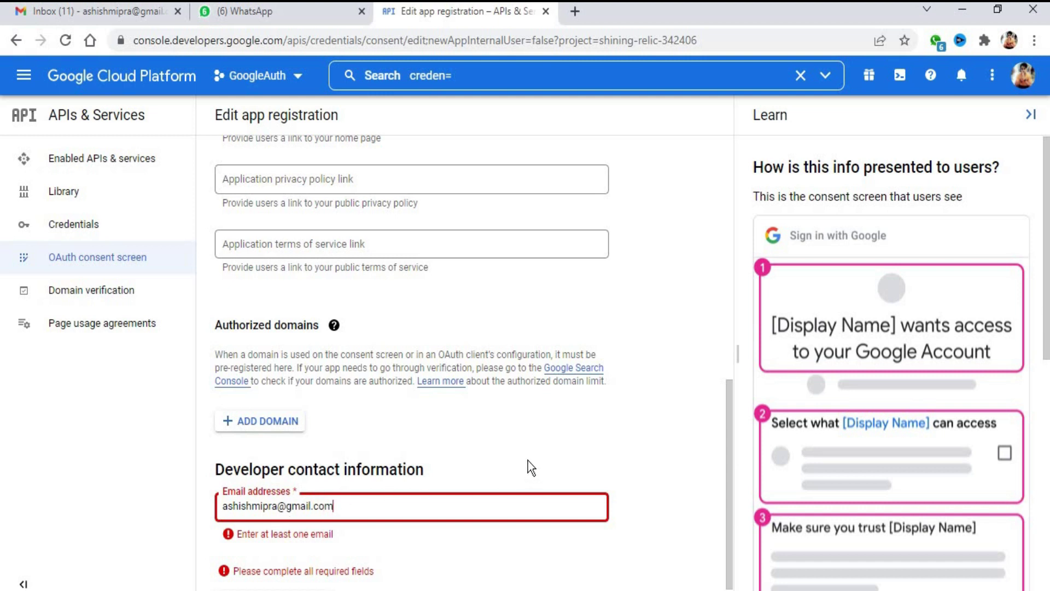
pyautogui.click(527, 461)
pyautogui.click(268, 573)
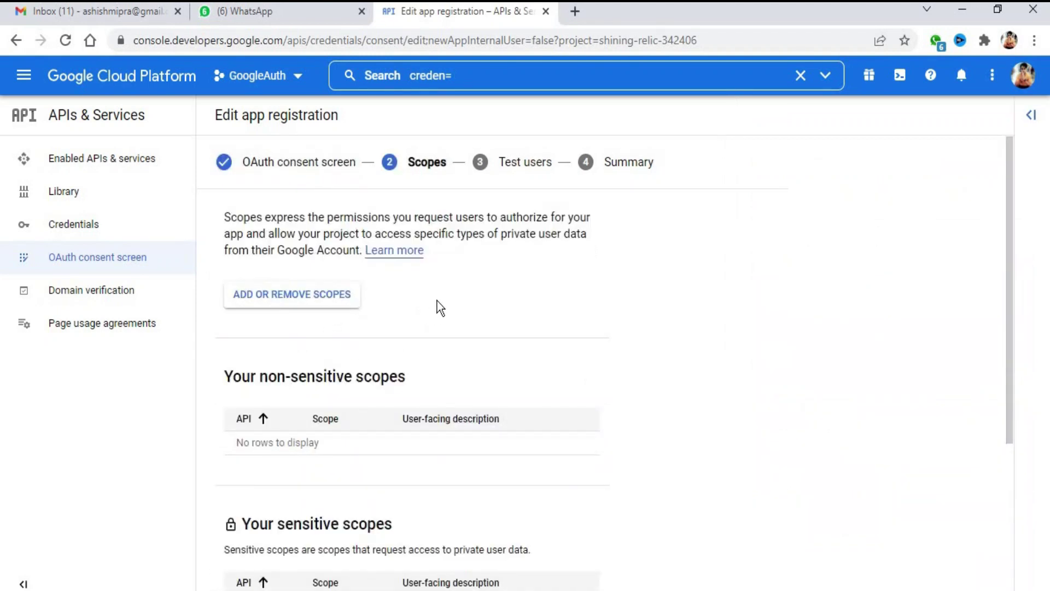
# Continue through the Scopes and Test users steps without changes
pyautogui.scroll(-5, 438, 300)
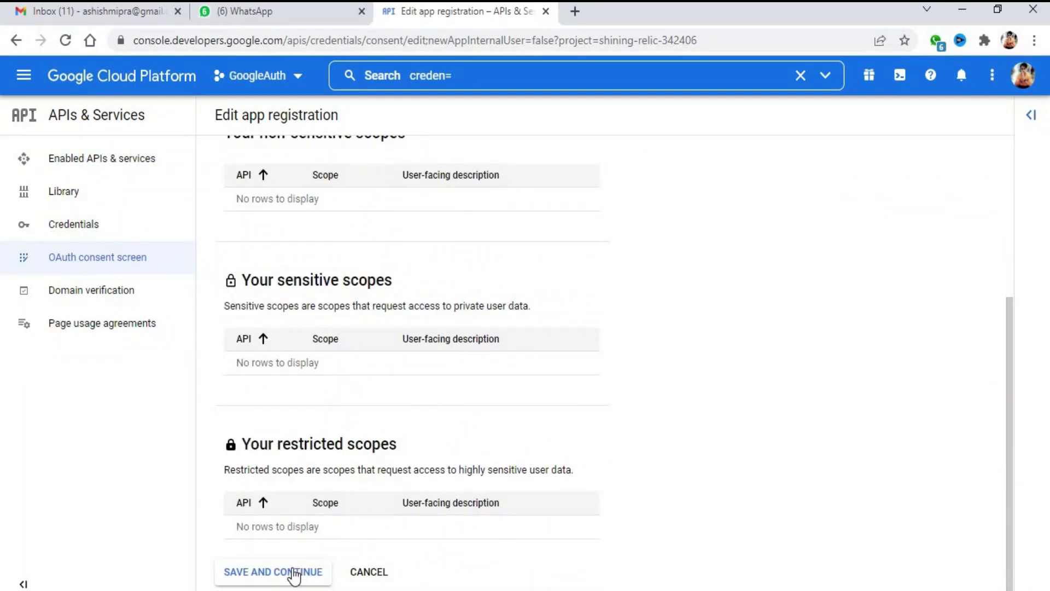
pyautogui.click(290, 571)
pyautogui.click(268, 492)
# Return to the dashboard and review the Testing, External consent screen summary
pyautogui.scroll(-2, 408, 517)
pyautogui.scroll(-8, 408, 518)
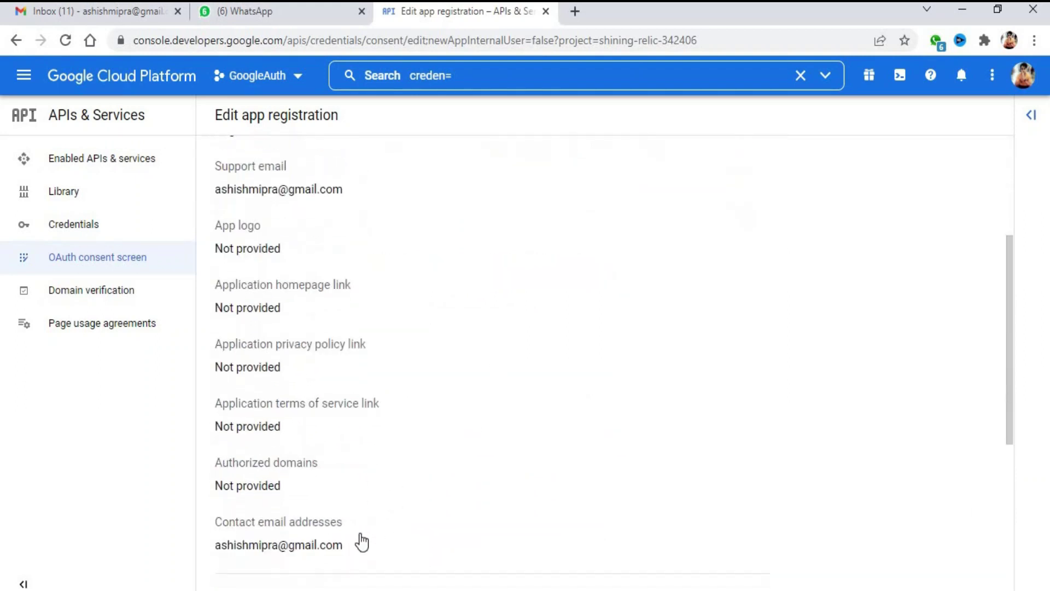
pyautogui.click(282, 573)
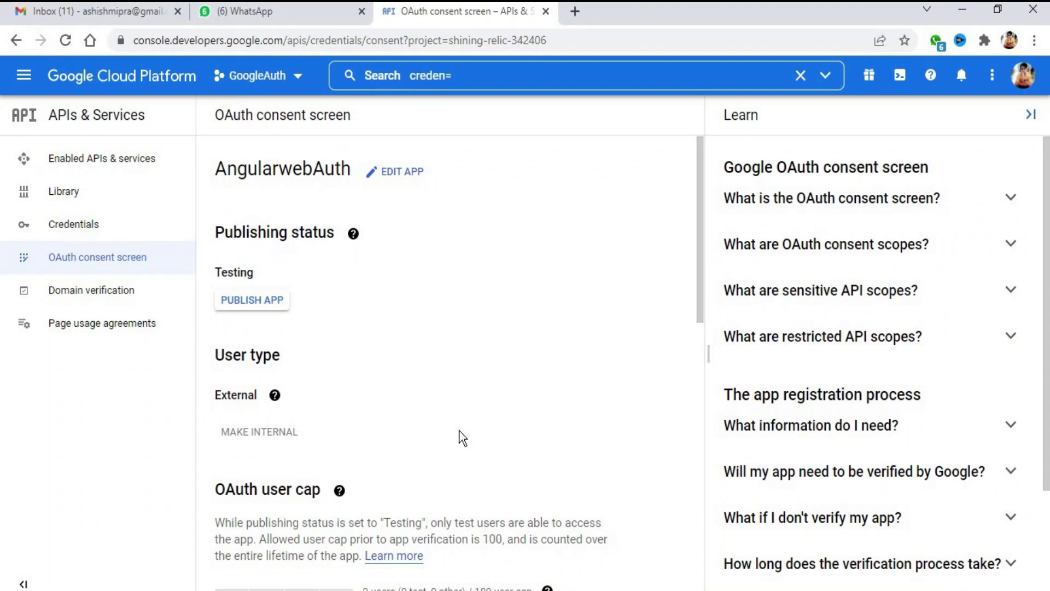
pyautogui.scroll(-8, 449, 433)
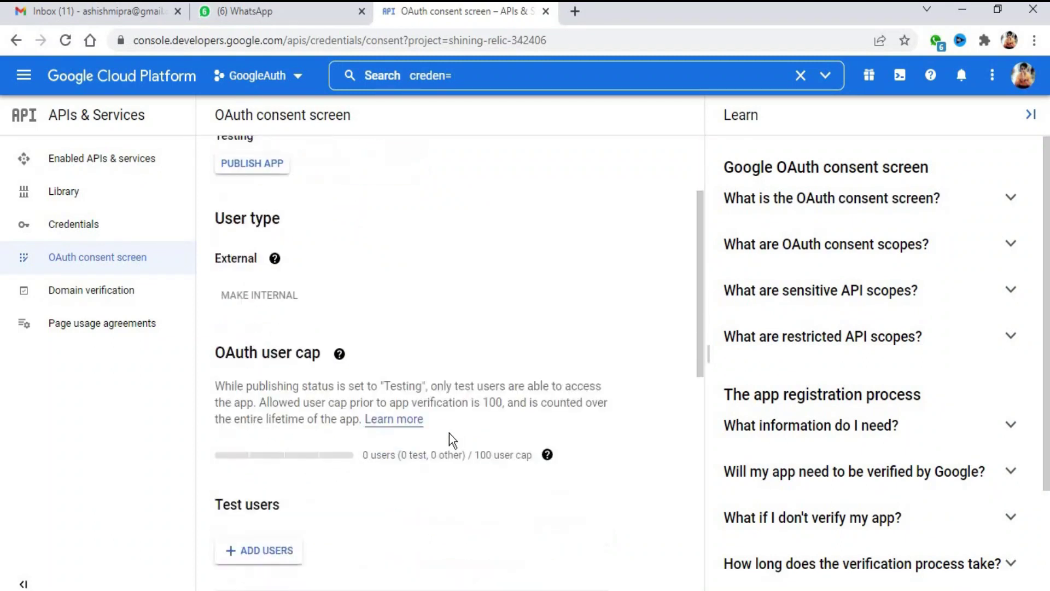
pyautogui.scroll(4, 449, 432)
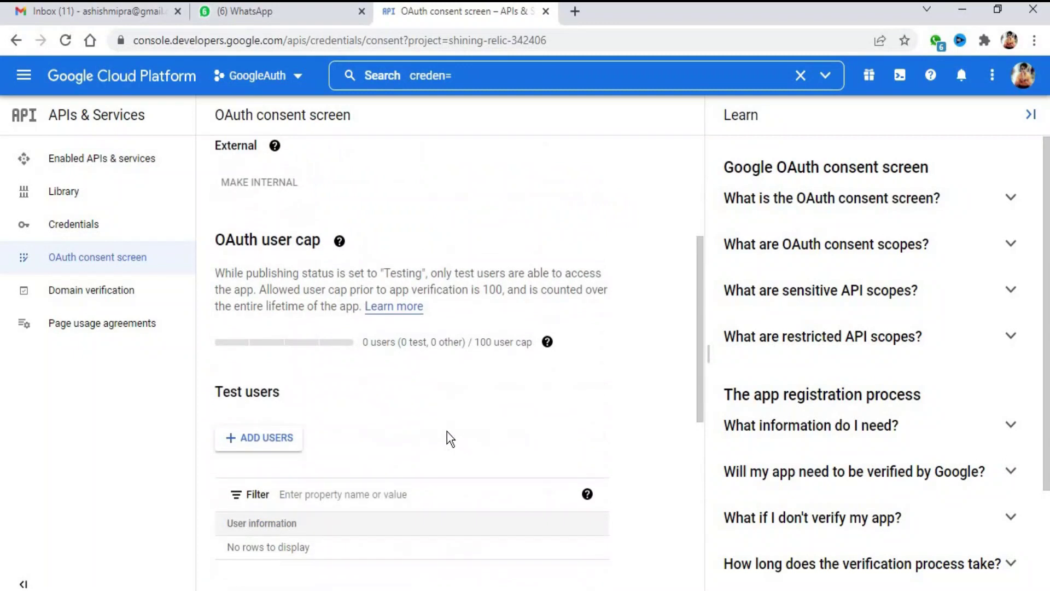
pyautogui.scroll(-9, 448, 432)
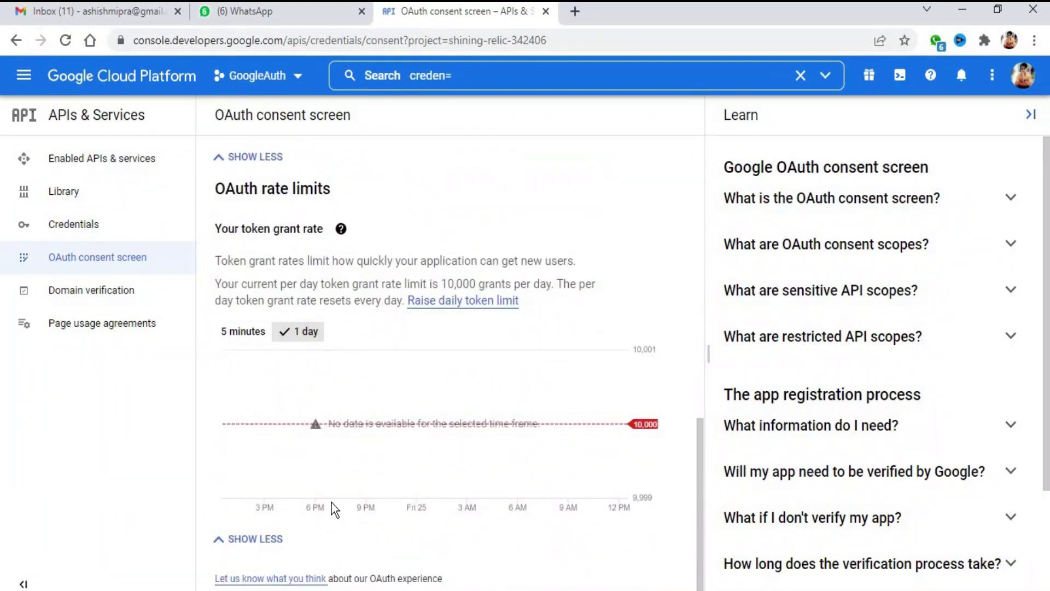
pyautogui.scroll(10, 332, 502)
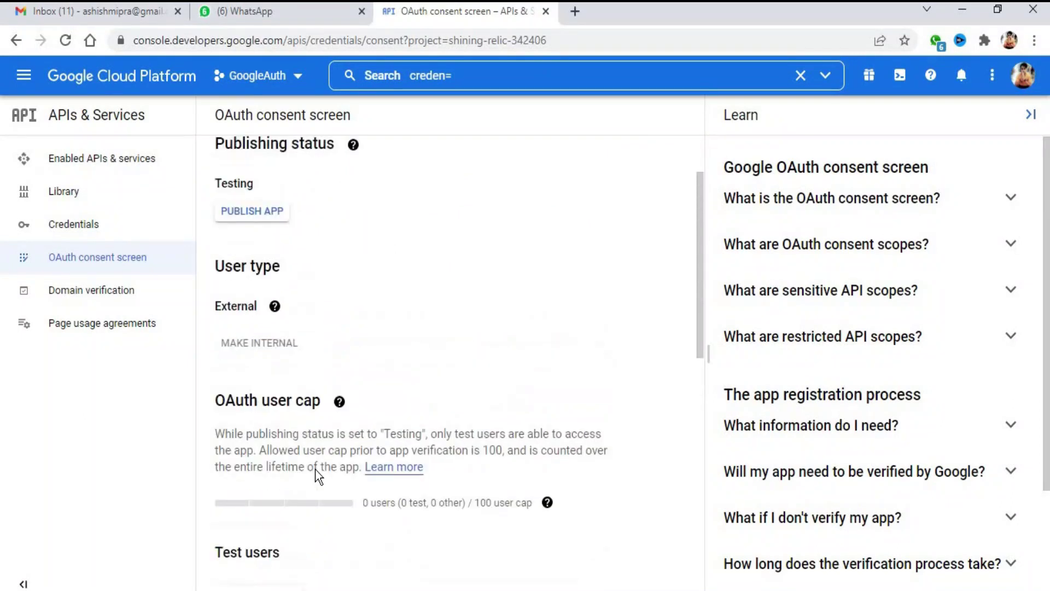
pyautogui.scroll(2, 279, 427)
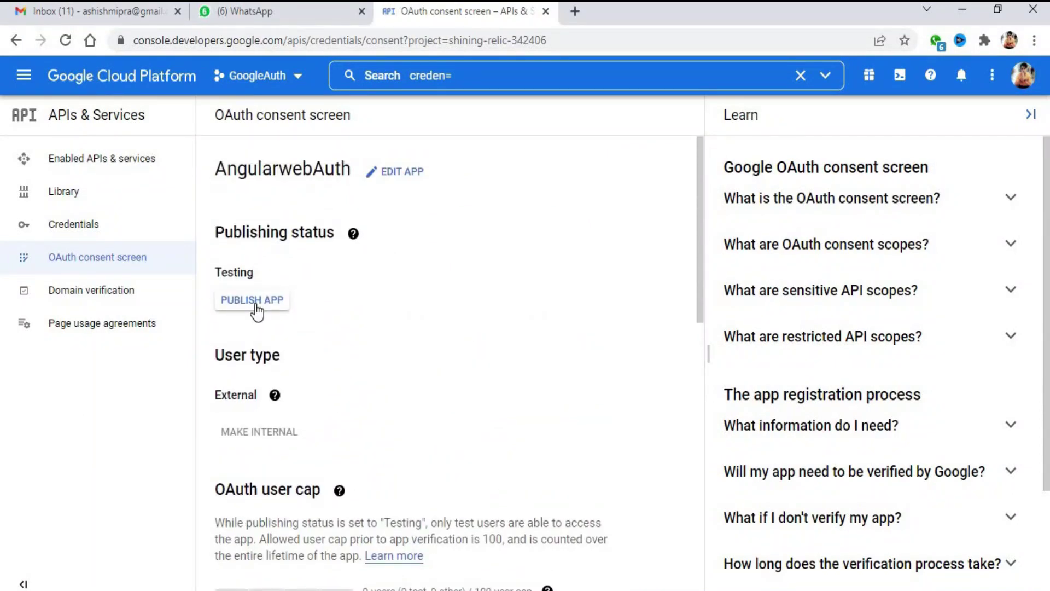
# Publish the AngularwebAuth app and confirm the push to production
pyautogui.click(257, 310)
pyautogui.click(709, 419)
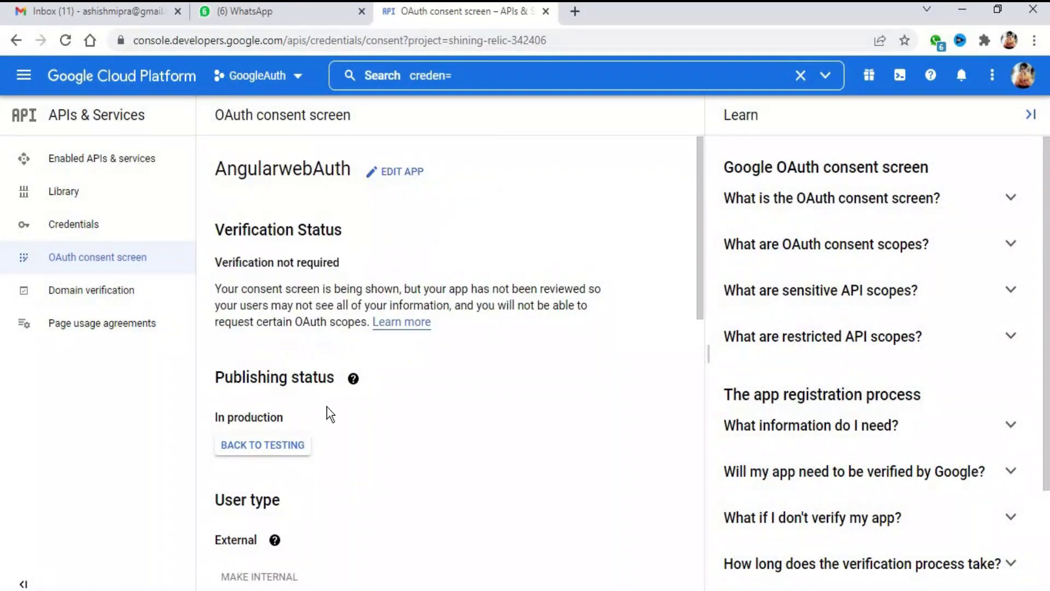
pyautogui.scroll(-2, 362, 336)
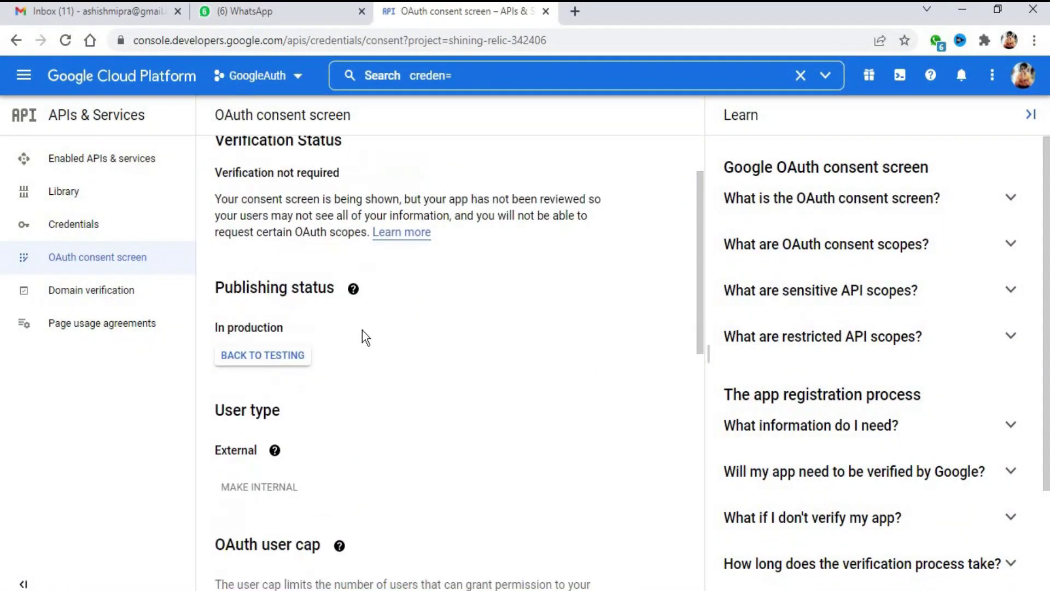
pyautogui.scroll(2, 362, 317)
pyautogui.scroll(-5, 363, 306)
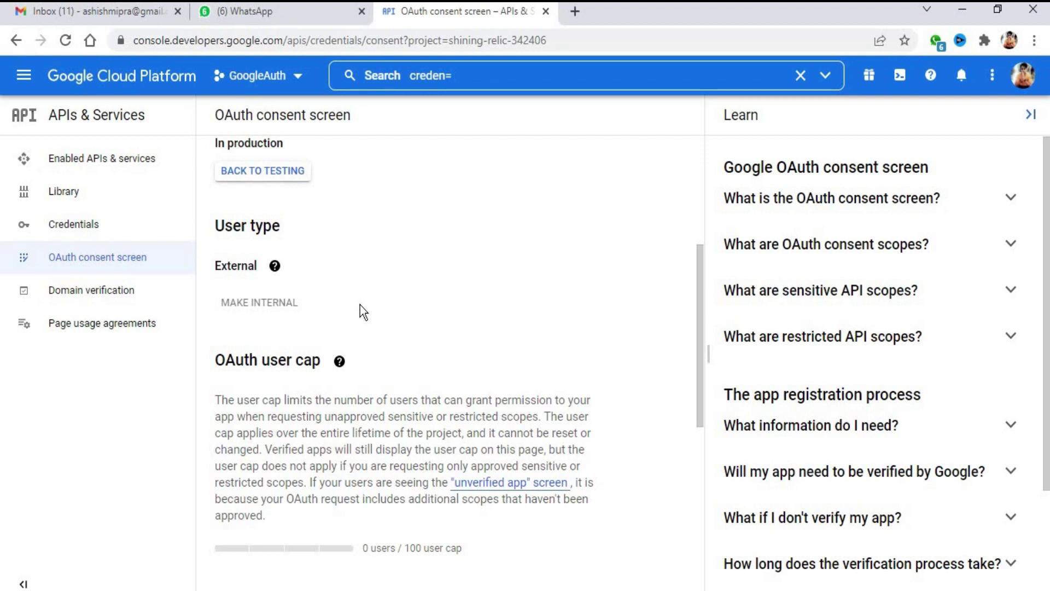
# Open Enabled APIs & services, visit the API Library, then go back to the dashboard
pyautogui.click(82, 158)
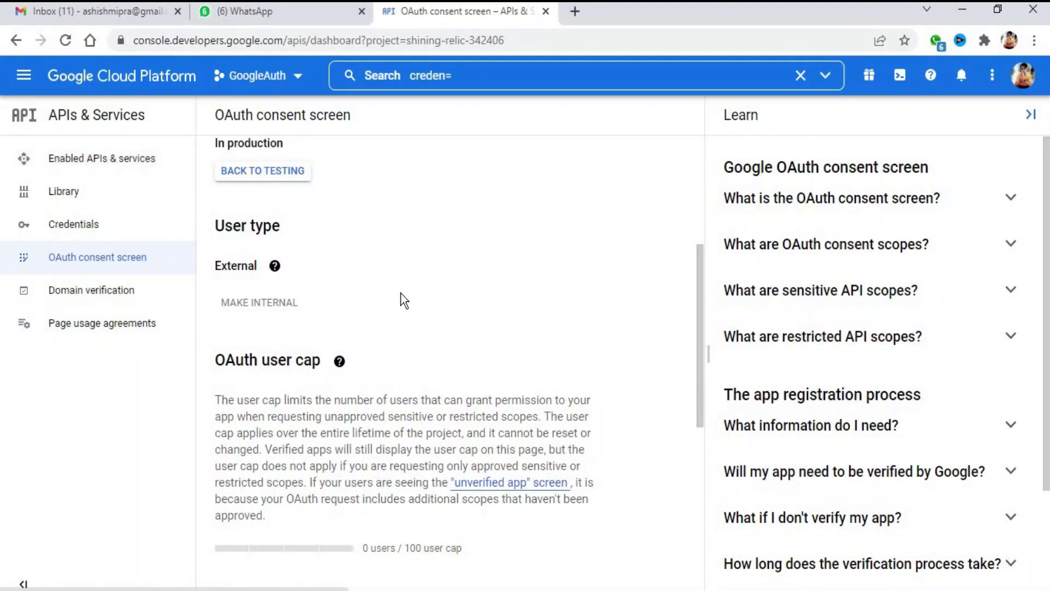
pyautogui.scroll(-2, 432, 307)
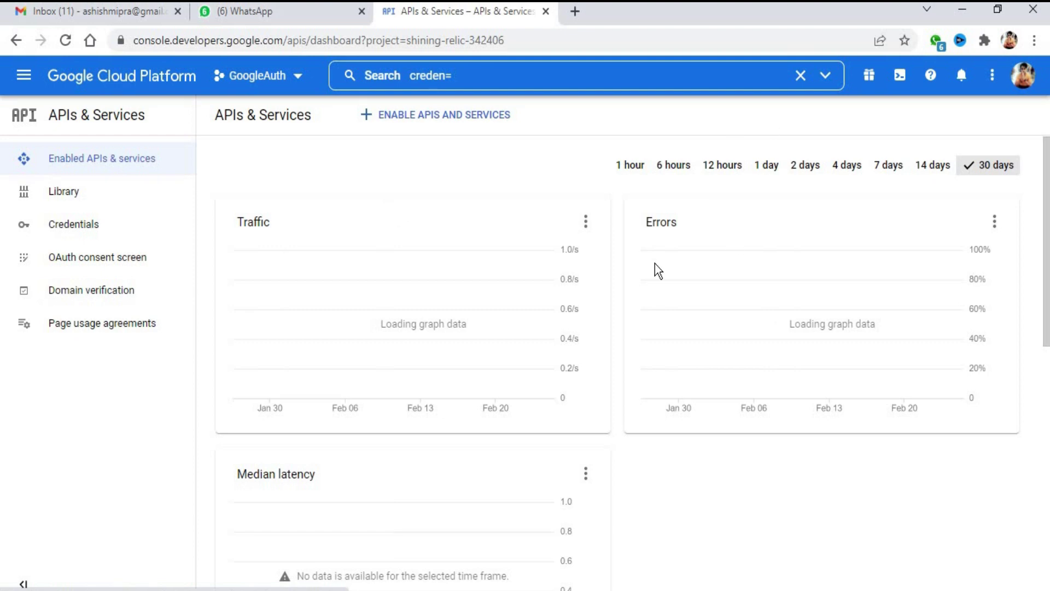
pyautogui.scroll(-3, 532, 470)
pyautogui.scroll(-8, 530, 464)
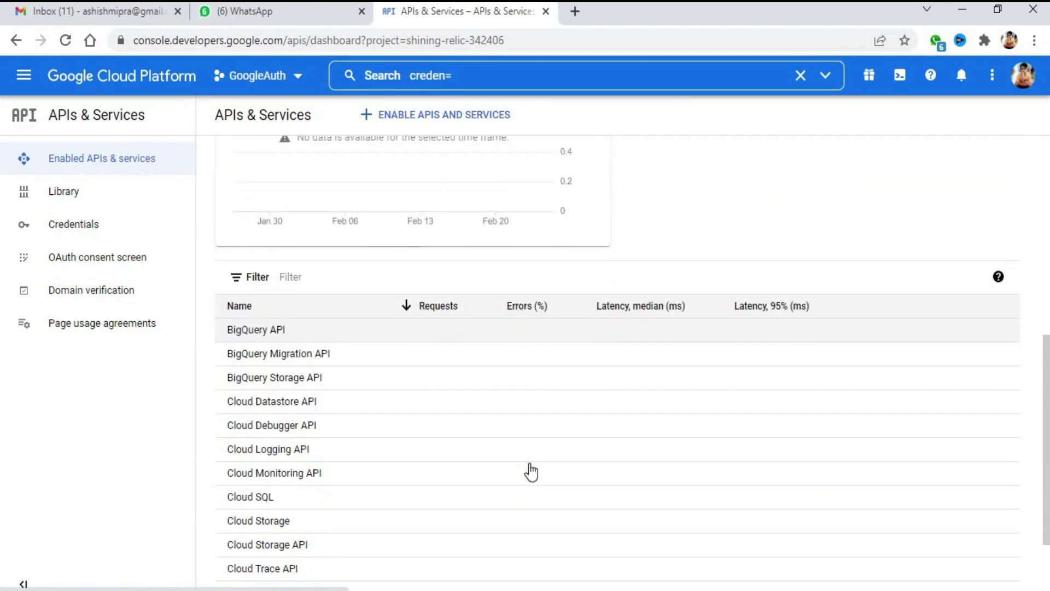
pyautogui.scroll(10, 529, 459)
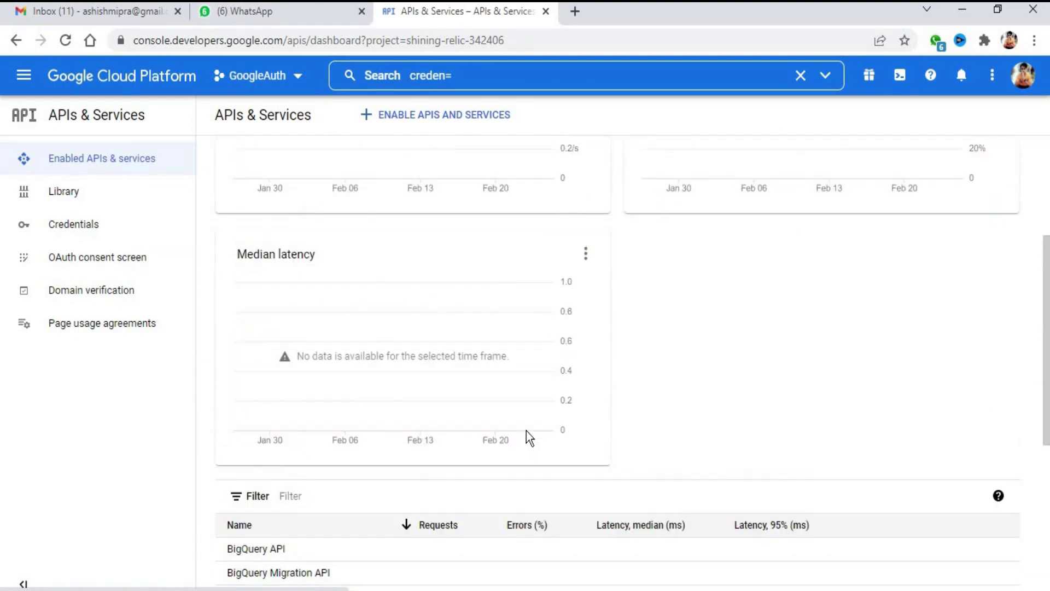
pyautogui.click(454, 125)
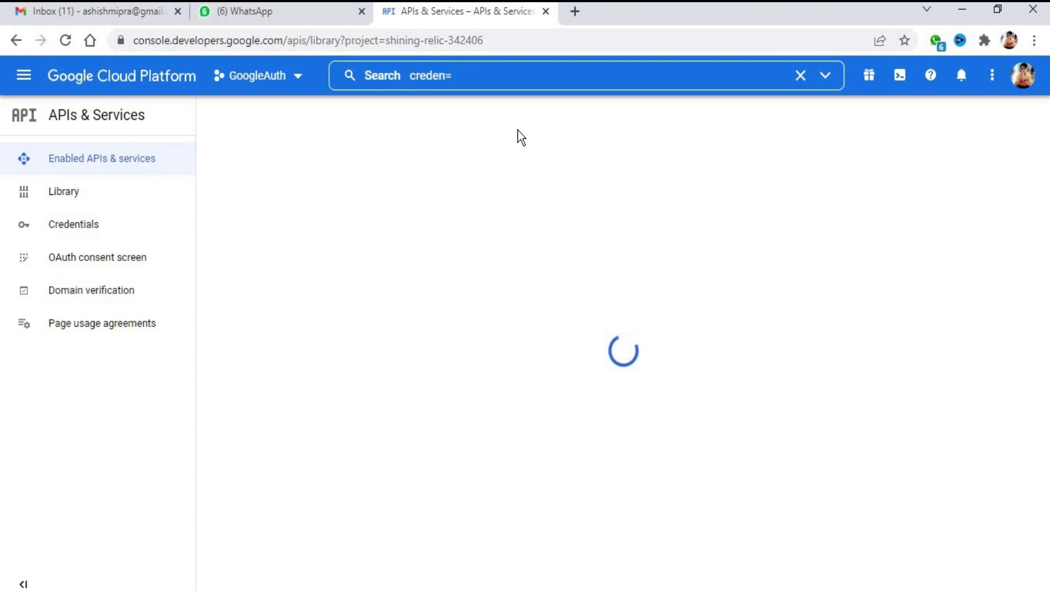
pyautogui.hotkey('alt', 'Left')
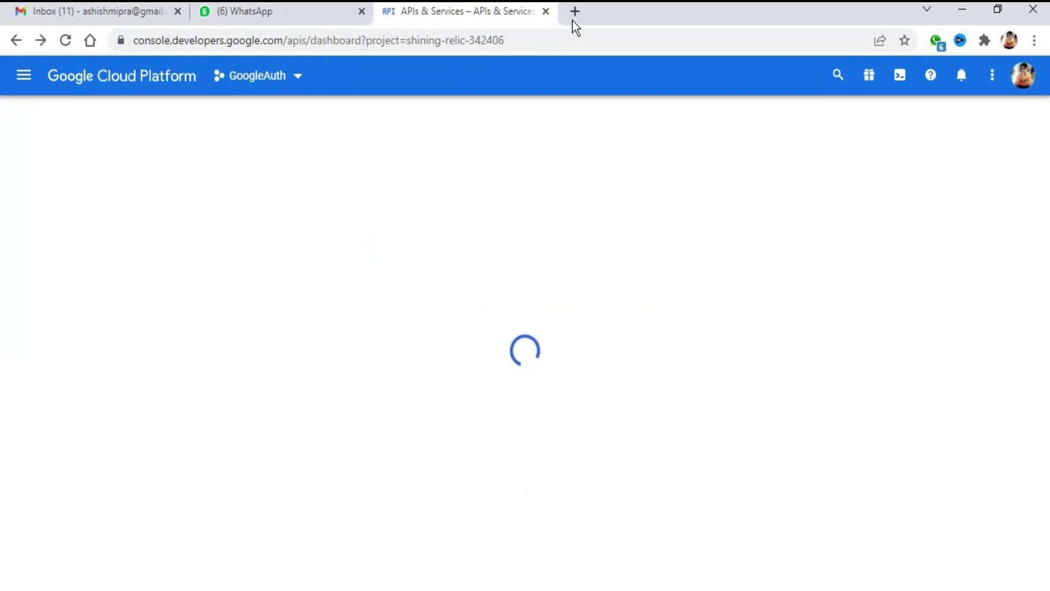
# Back in Notepad, add the heading 'Now Setup Angular Frontend....☻' below the console link
pyautogui.click(953, 8)
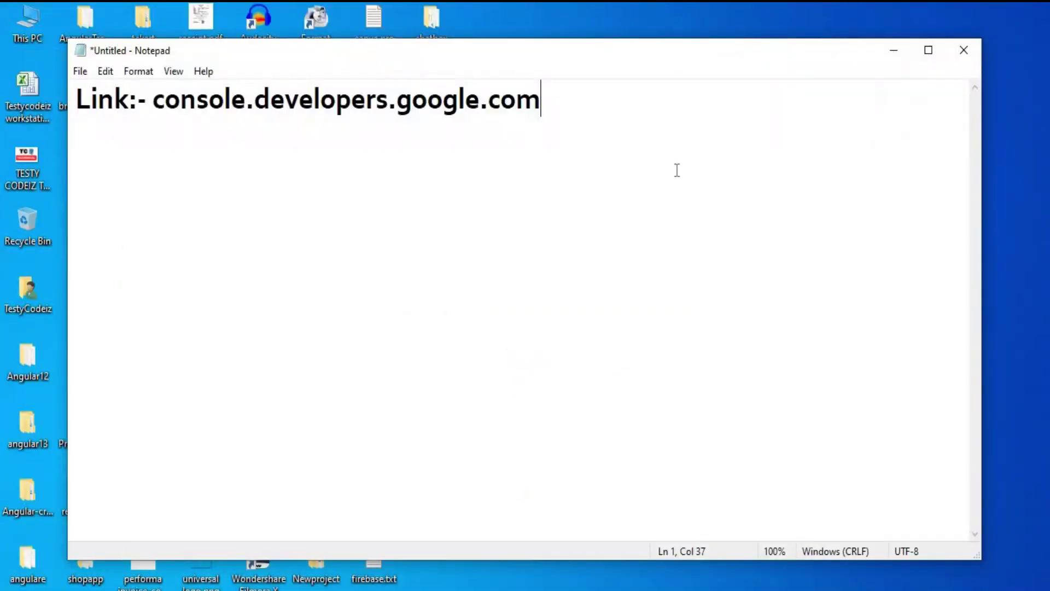
pyautogui.press('Return')
pyautogui.write('Noe')
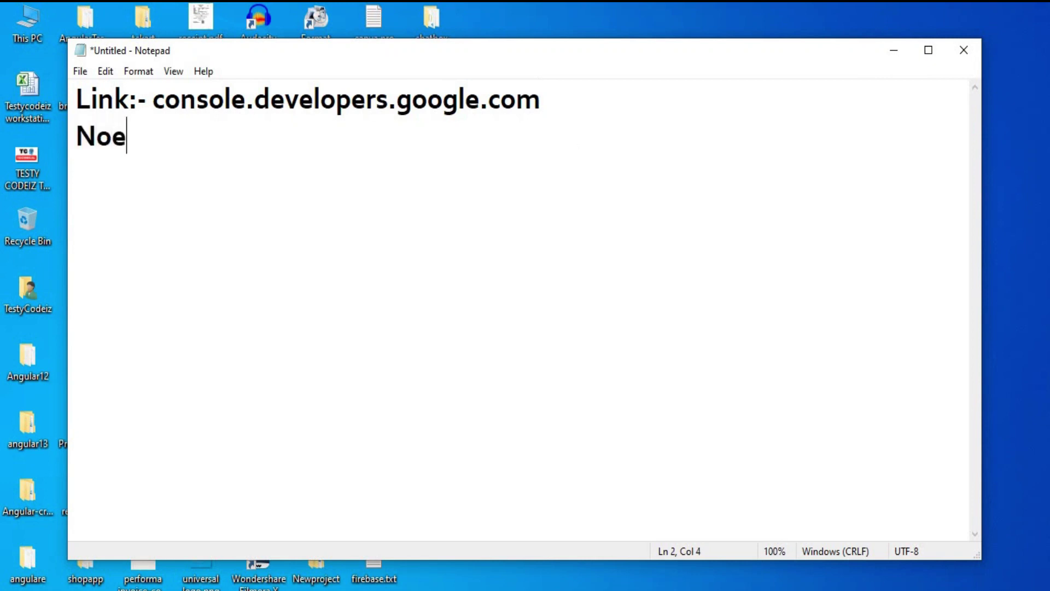
pyautogui.press('BackSpace')
pyautogui.write('w Set')
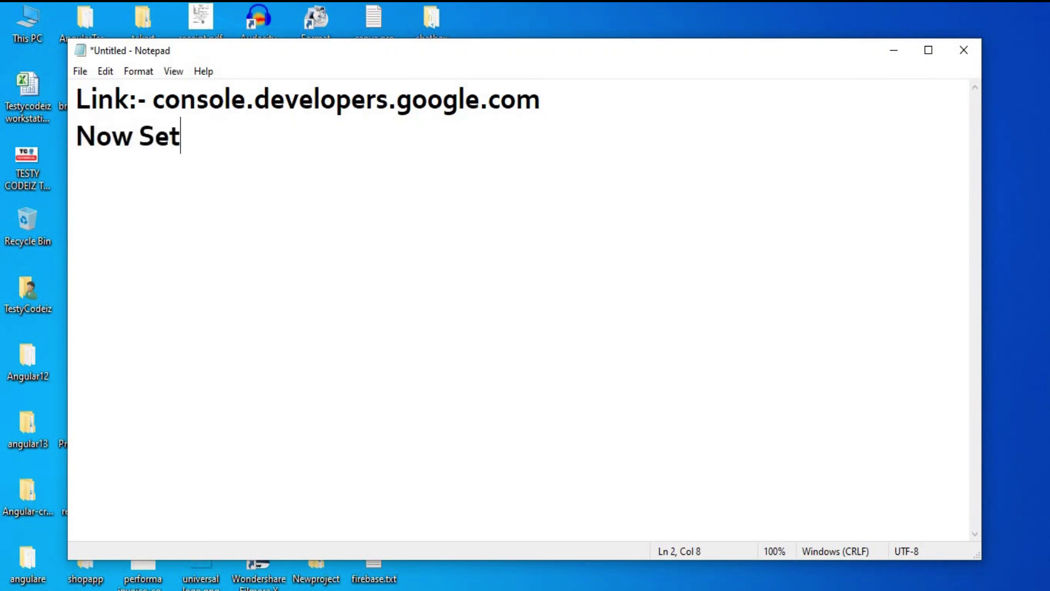
pyautogui.write('up A')
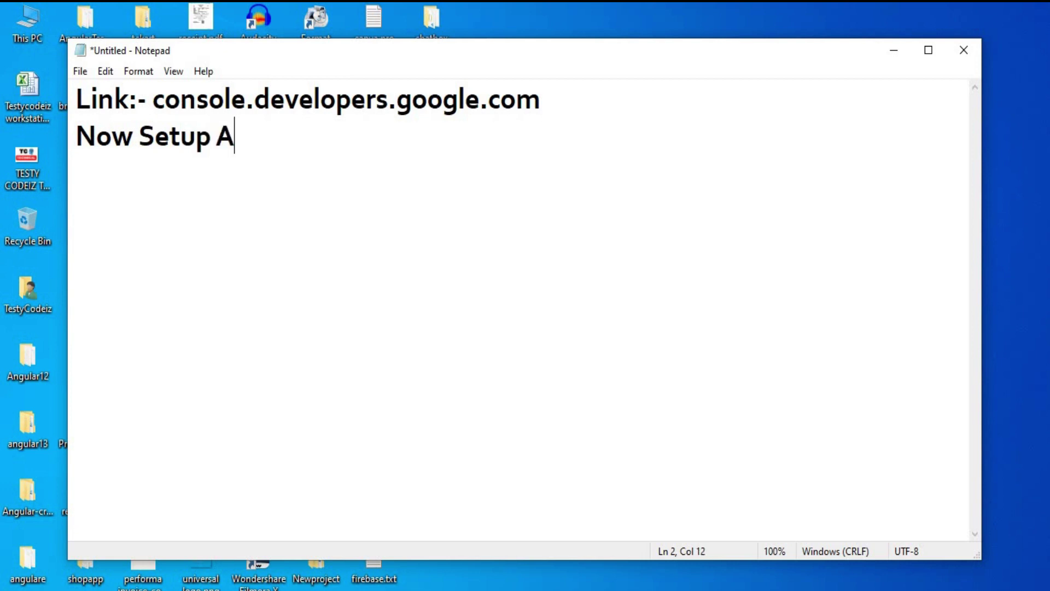
pyautogui.write('ngular Fro')
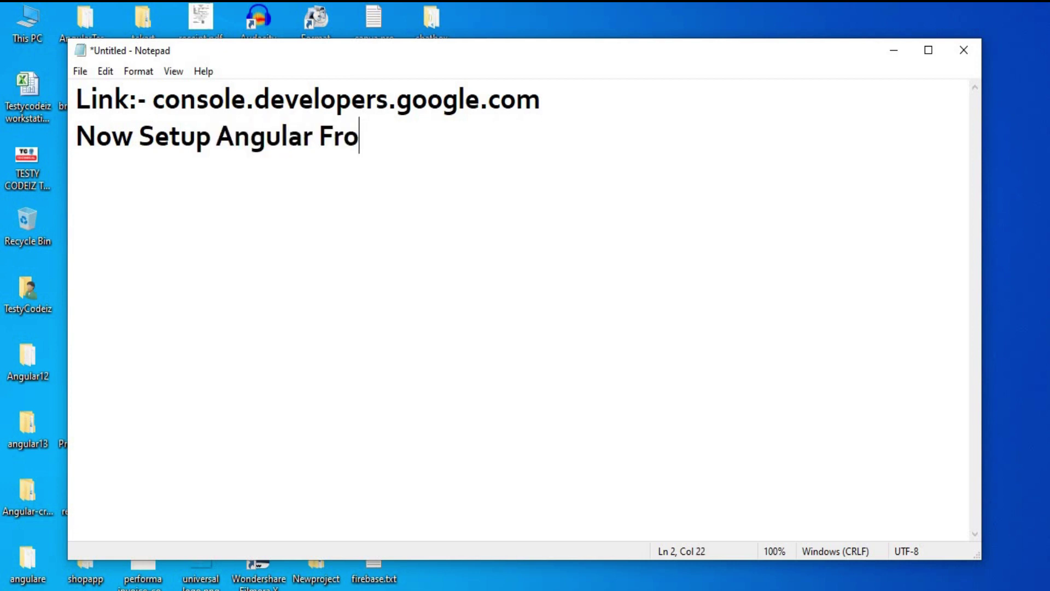
pyautogui.write('ntend....')
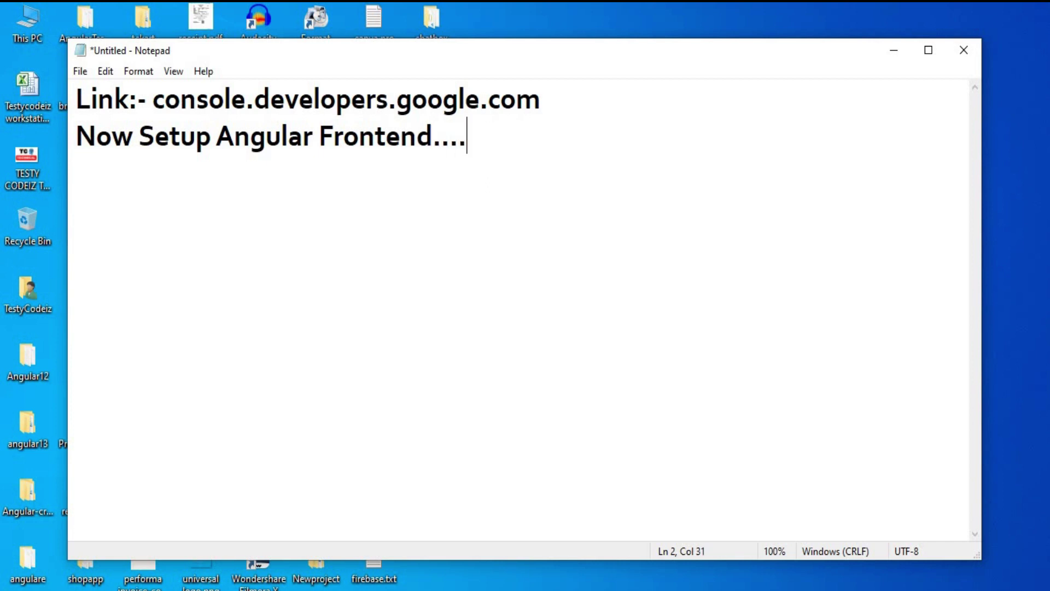
pyautogui.write('☻')
# Add the first step line '1- npm install'
pyautogui.press('Return')
pyautogui.write('ng new')
pyautogui.press('BackSpace')
pyautogui.press('BackSpace')
pyautogui.press('BackSpace')
pyautogui.press('BackSpace')
pyautogui.press('BackSpace')
pyautogui.press('BackSpace')
pyautogui.write('1')
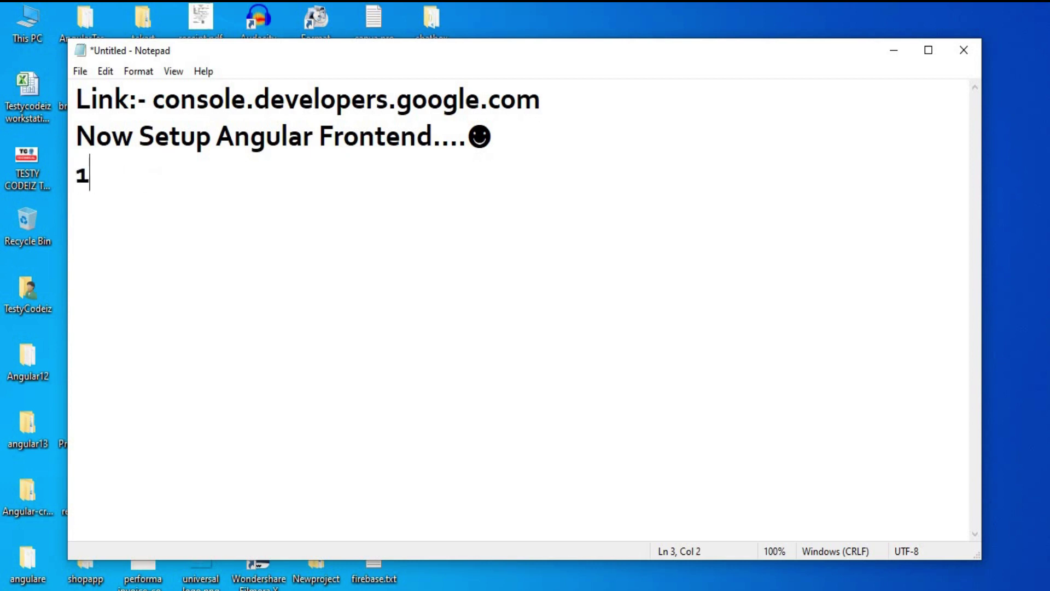
pyautogui.write('- npm insr')
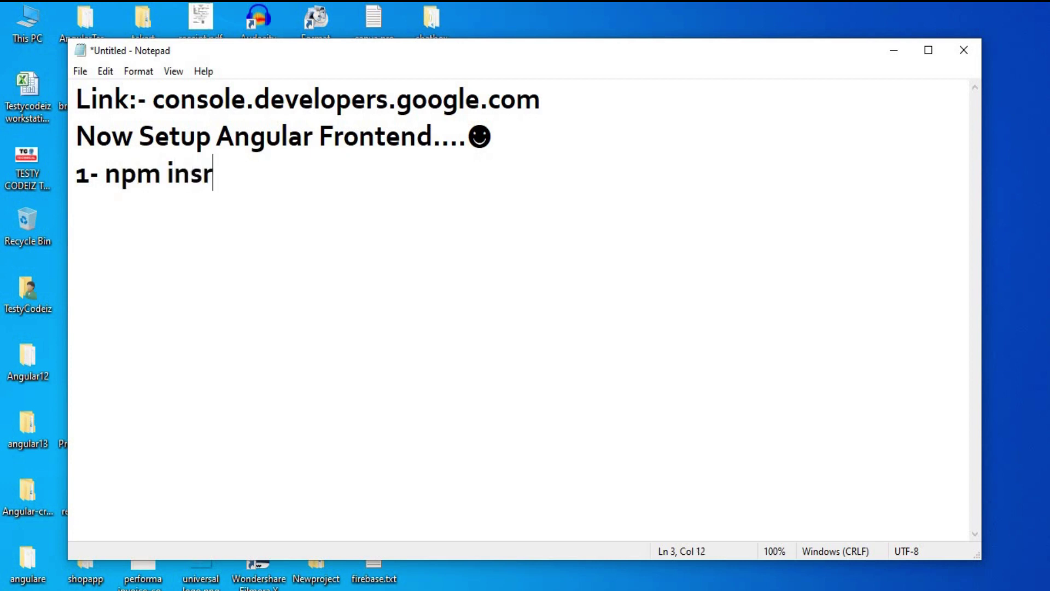
pyautogui.press('BackSpace')
pyautogui.write('tall')
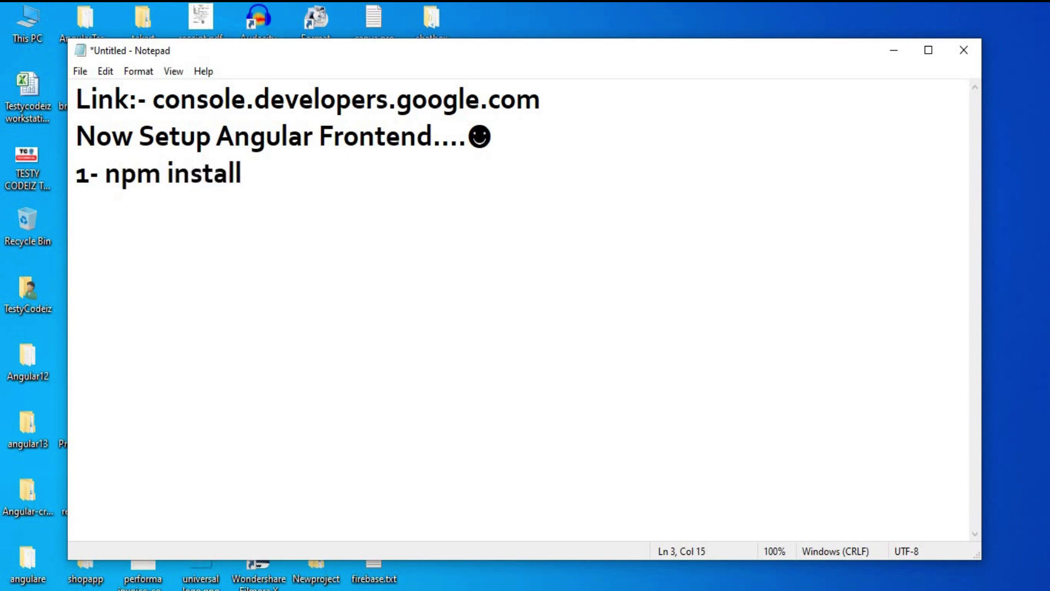
# Add the second step line '2- ng new LoginWithGoogle'
pyautogui.press('Return')
pyautogui.write('2- ng new A')
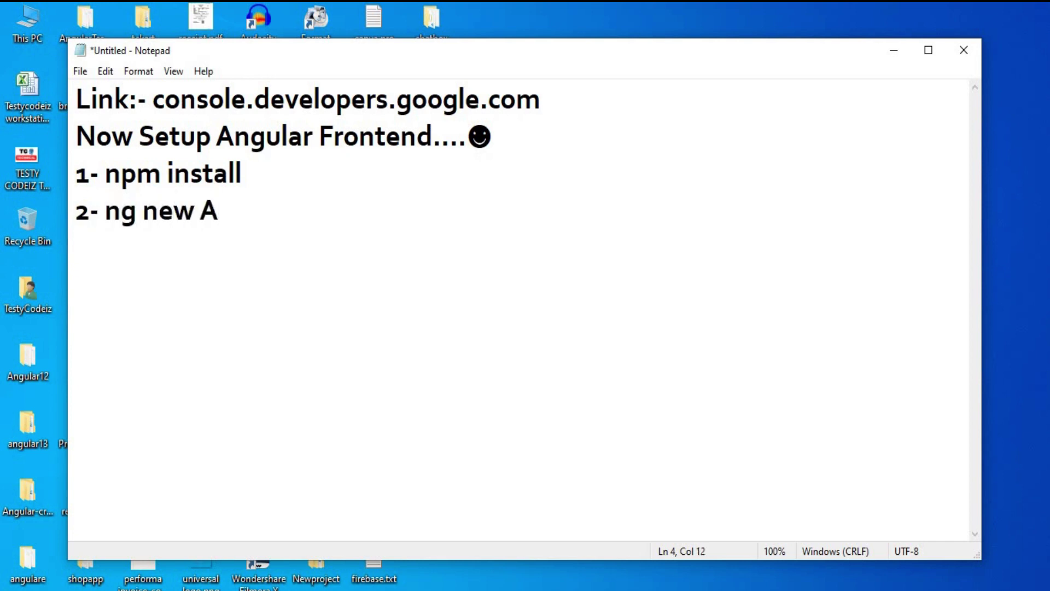
pyautogui.press('BackSpace')
pyautogui.write('Goog')
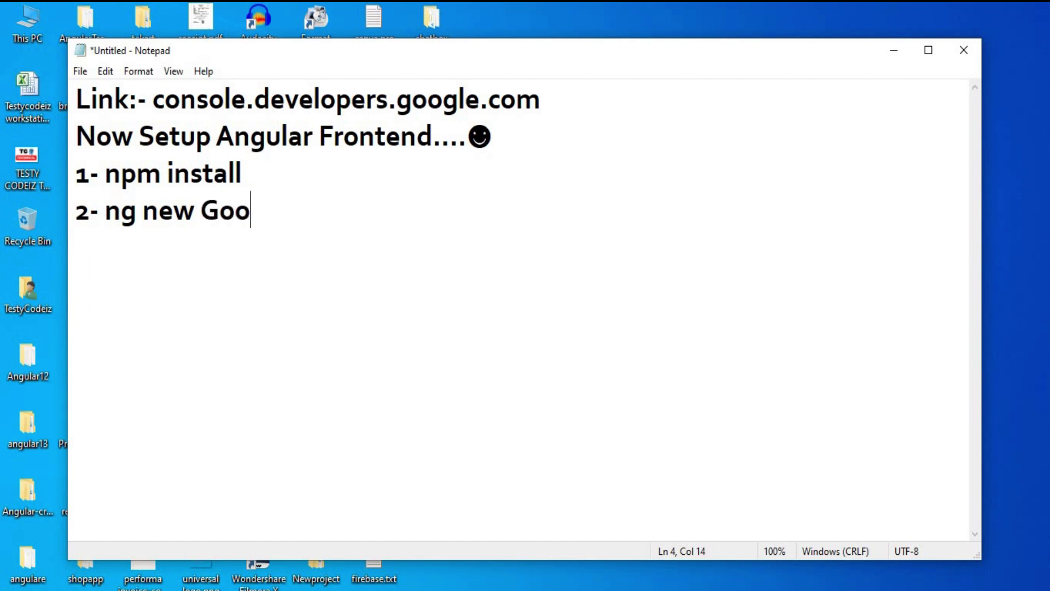
pyautogui.press('BackSpace')
pyautogui.press('BackSpace')
pyautogui.press('BackSpace')
pyautogui.press('BackSpace')
pyautogui.write('Logon')
pyautogui.press('BackSpace')
pyautogui.press('BackSpace')
pyautogui.write('inWithGoogle')
pyautogui.press('Return')
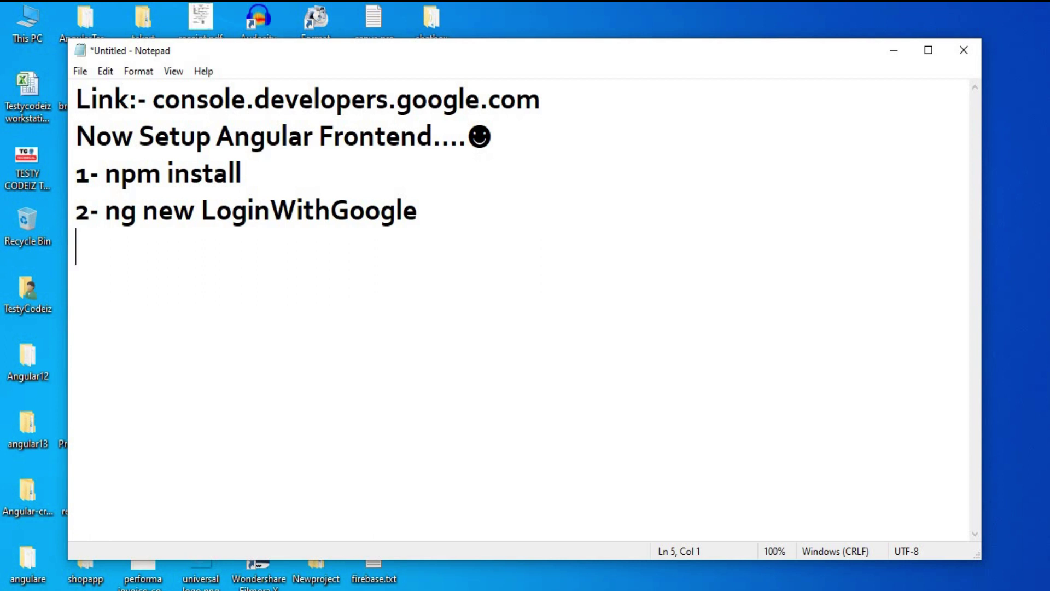
# Add step '3- Configure App.module.ts' to the note
pyautogui.write('3- Conf')
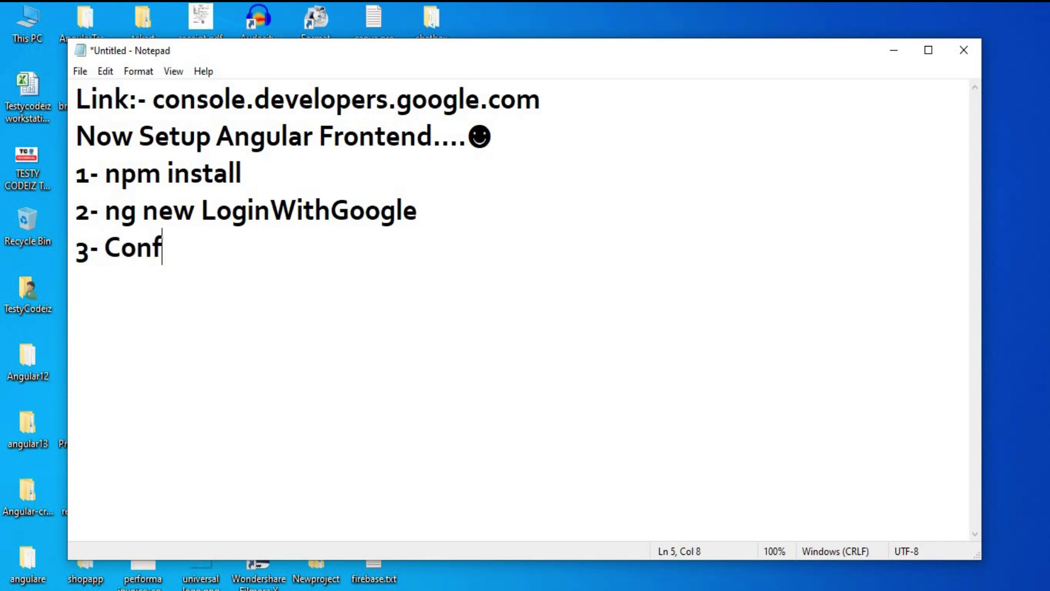
pyautogui.write('igure App.module.ts')
pyautogui.press('Return')
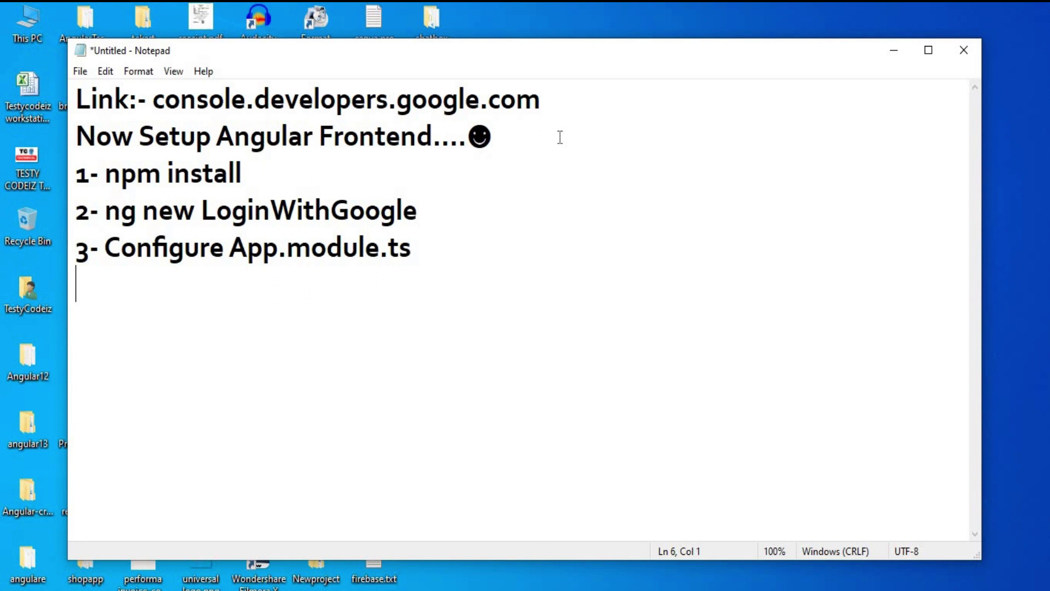
# Add steps '4- npm i --save angularx-social-login' and '5- create Components ng g c login'
pyautogui.write('4- npm i ')
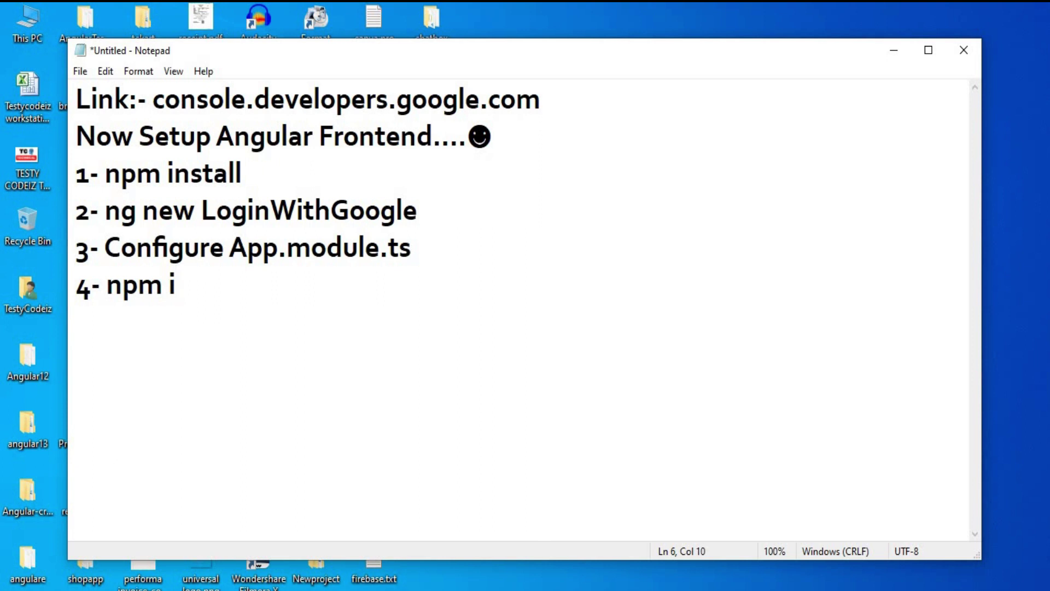
pyautogui.write('--save')
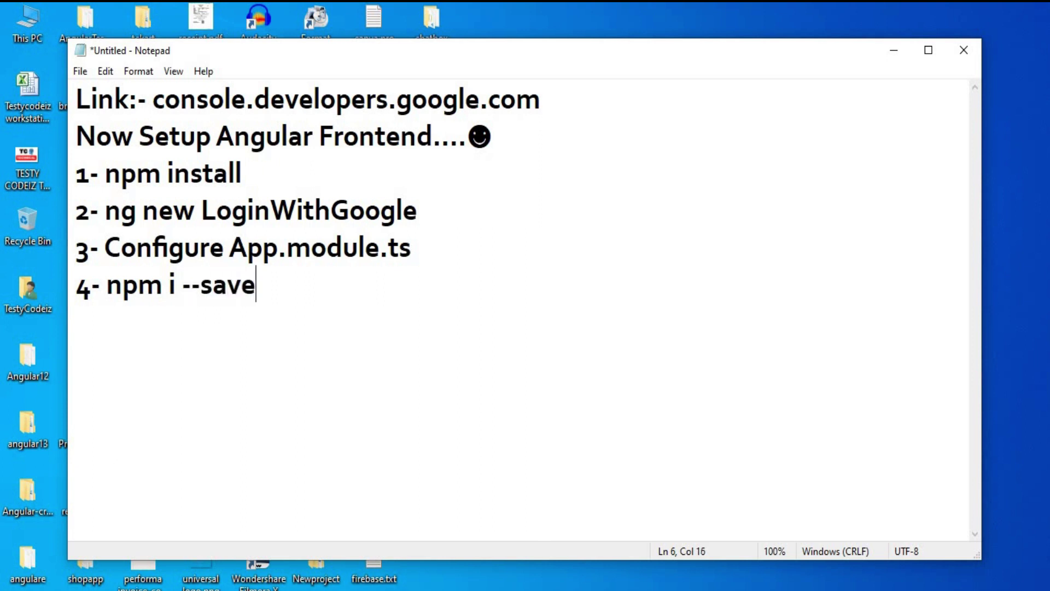
pyautogui.write(' angular')
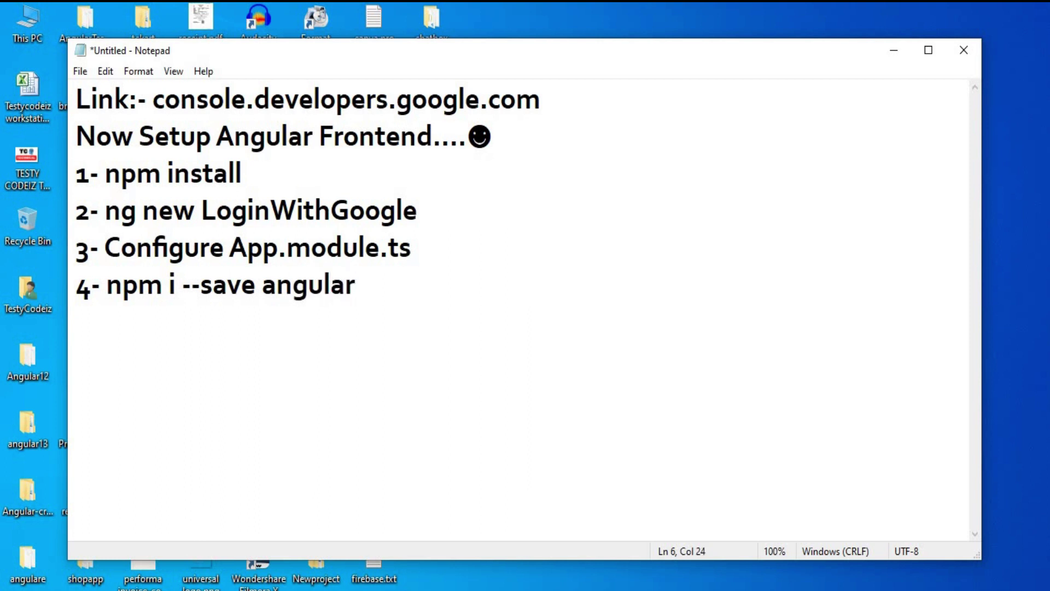
pyautogui.write('x-social-login')
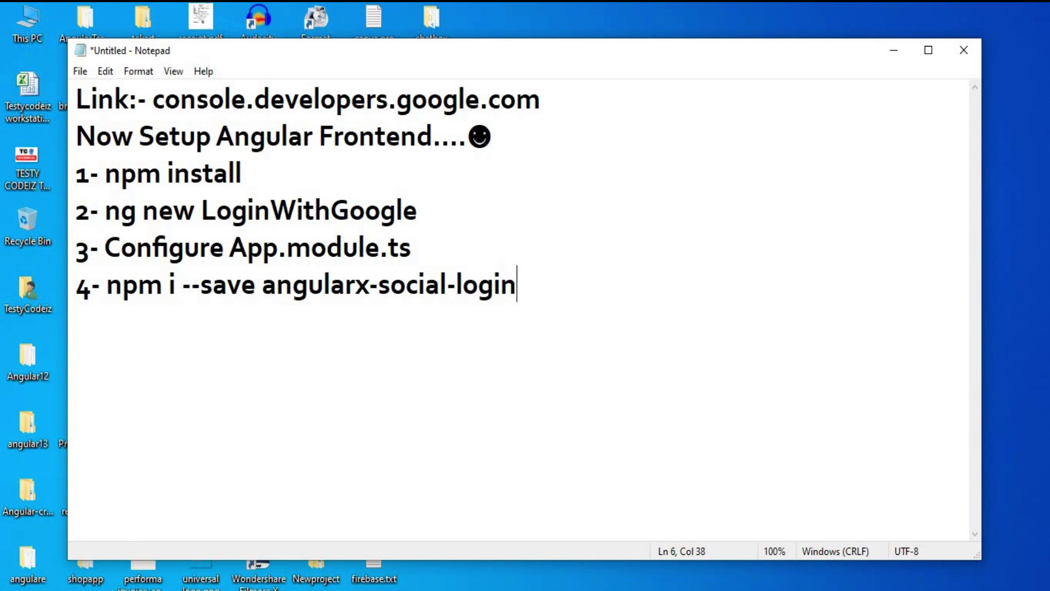
pyautogui.press('Return')
pyautogui.write('5')
pyautogui.write('- create ')
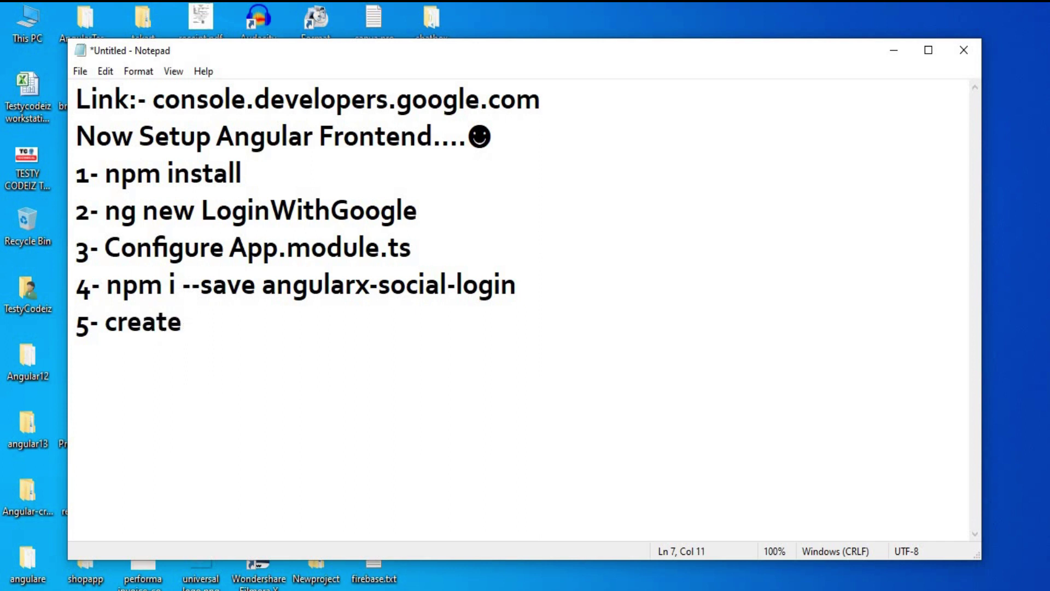
pyautogui.write('Compo')
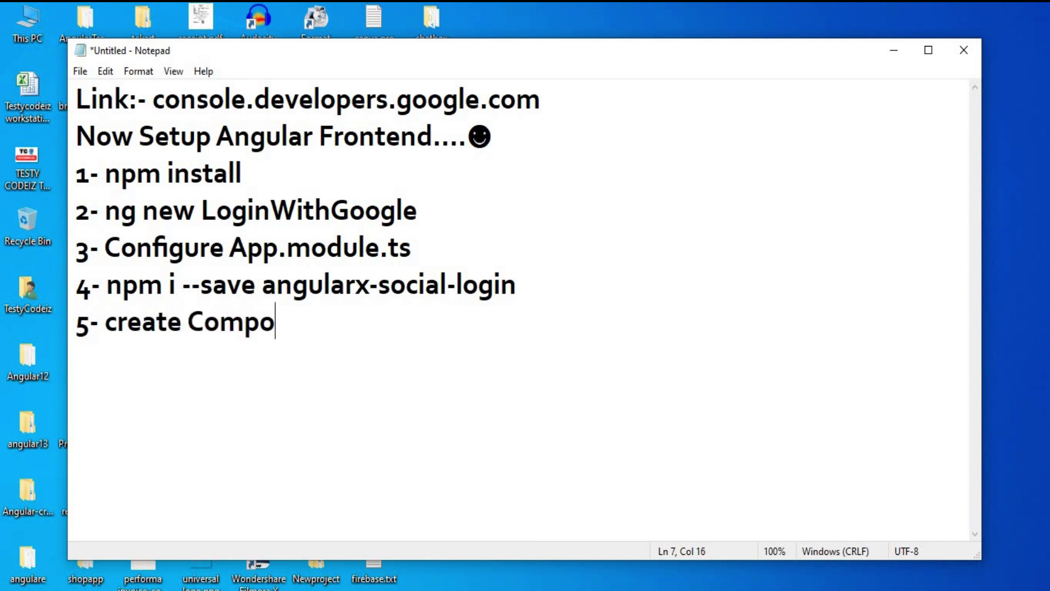
pyautogui.write('nents n')
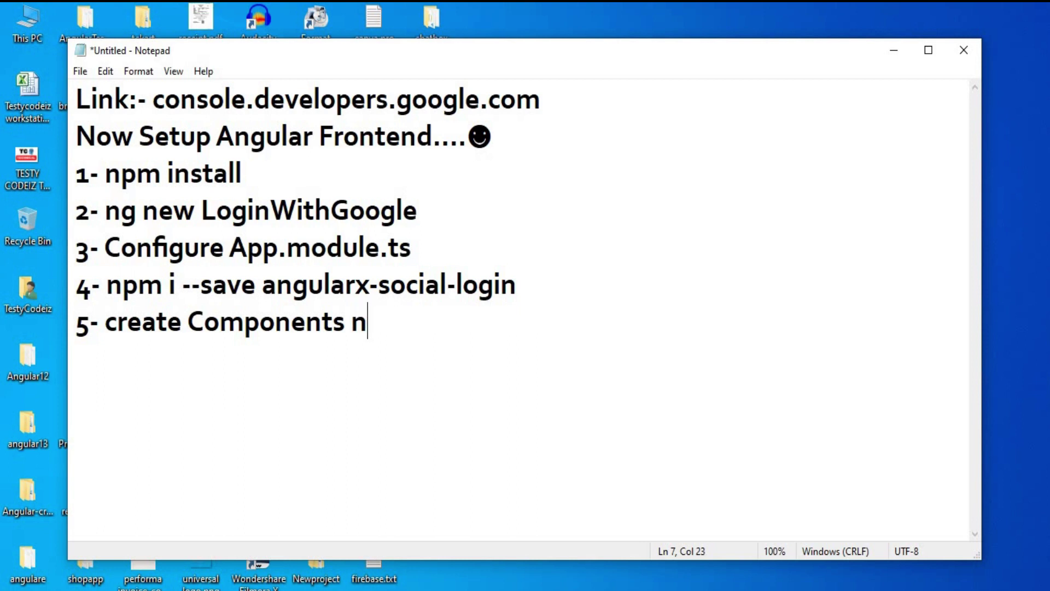
pyautogui.write('g g c')
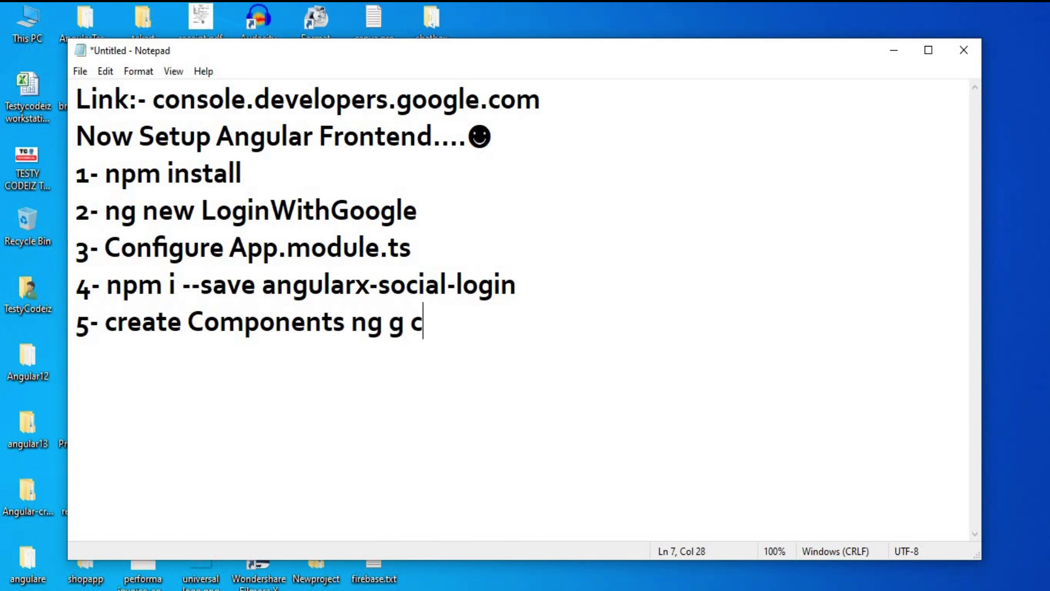
pyautogui.write(' login')
pyautogui.press('Return')
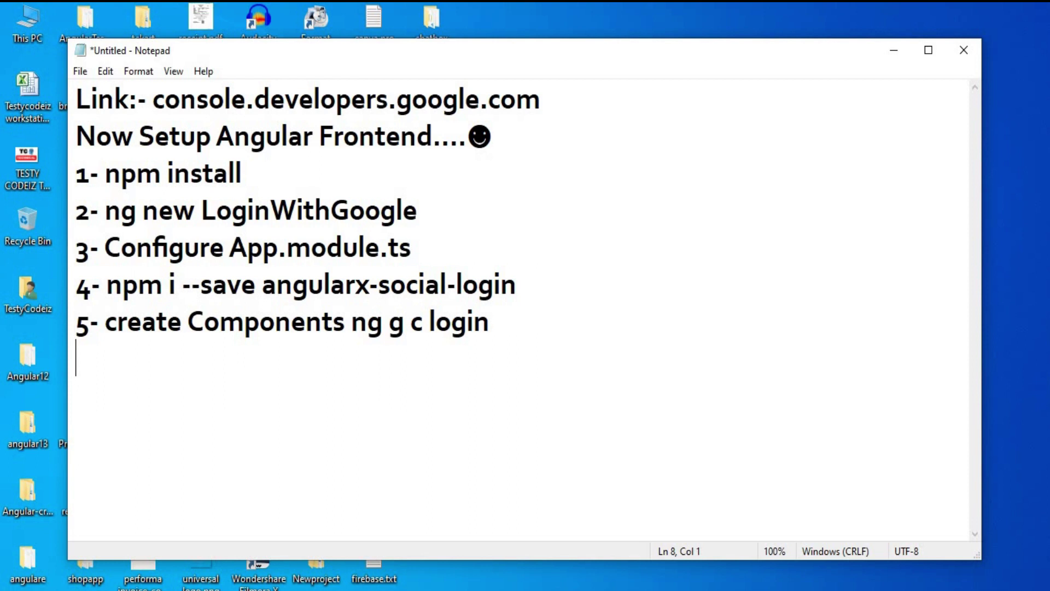
# Add steps '6- add Styling with Bootstrap' and '7- Run Project with ng s -o'
pyautogui.write('6- add S')
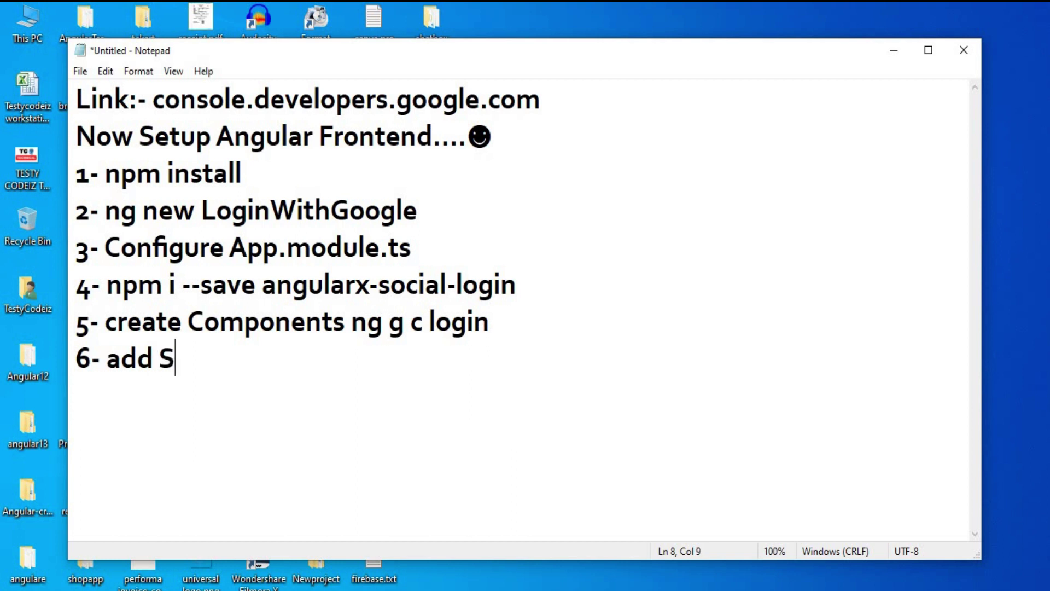
pyautogui.write('tyling')
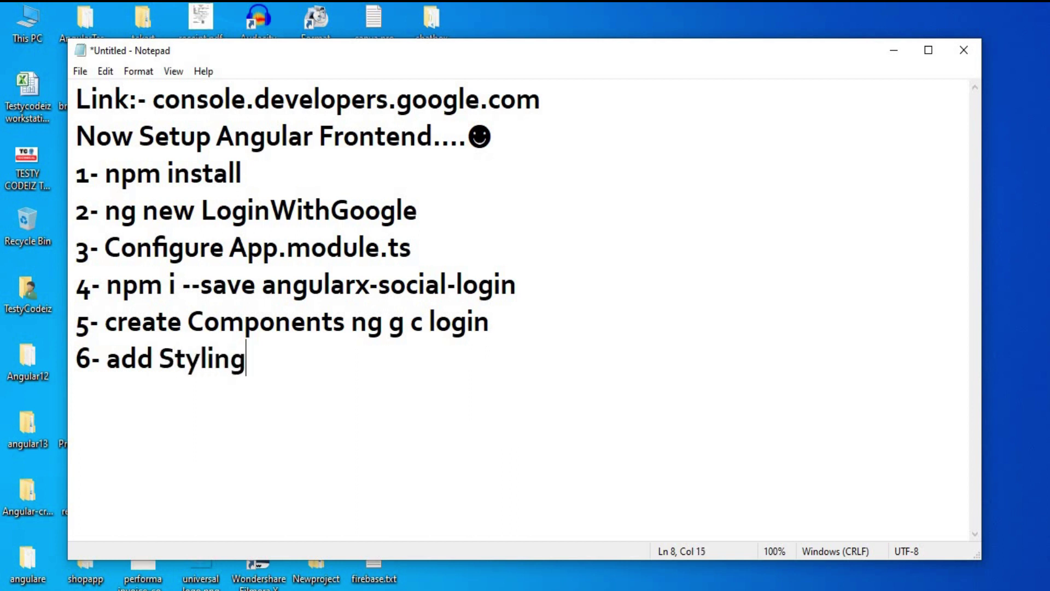
pyautogui.write(' with ')
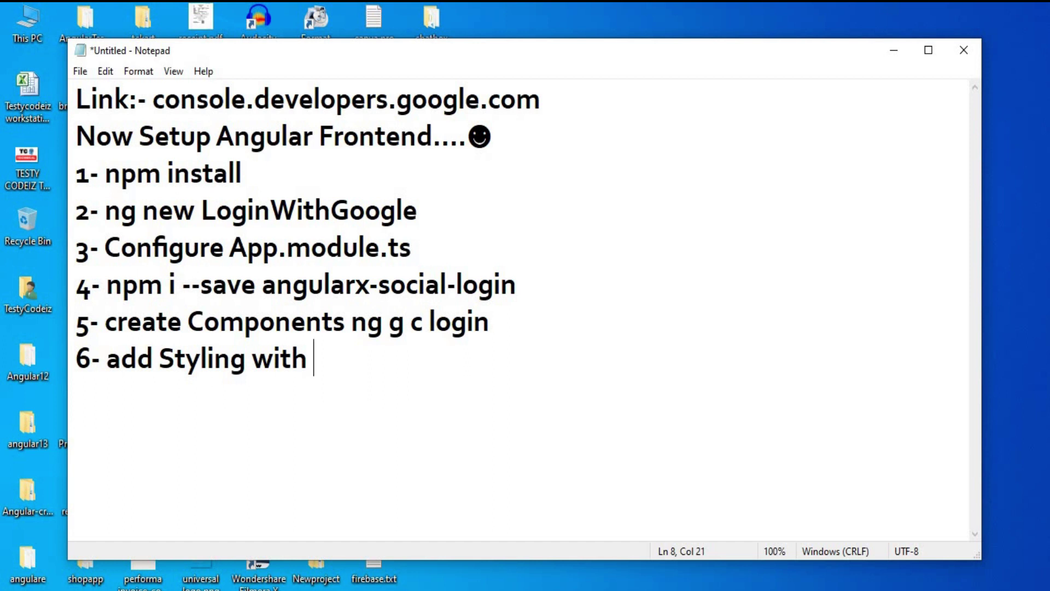
pyautogui.write('Boo')
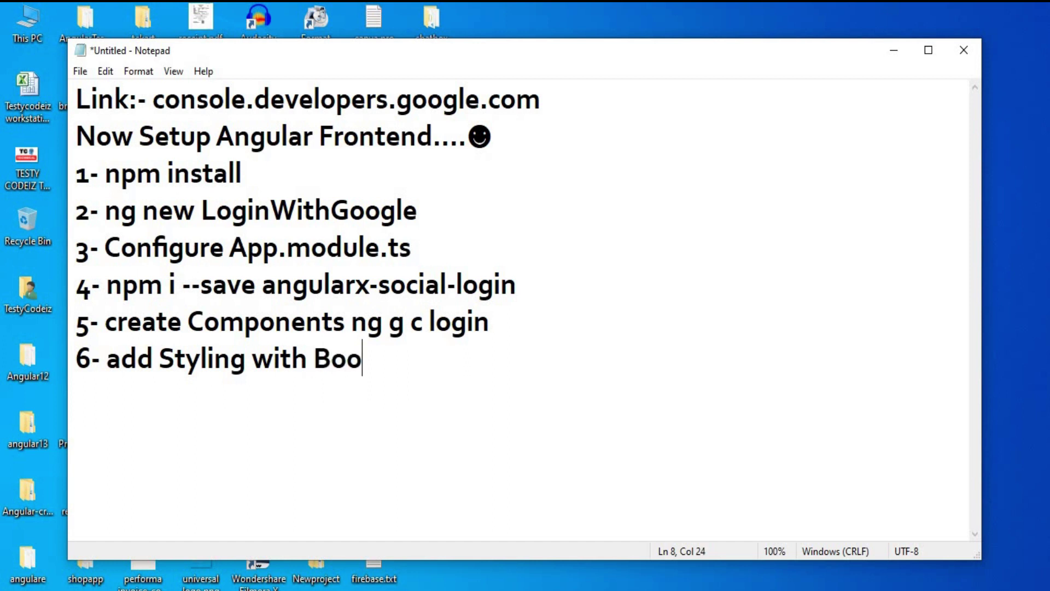
pyautogui.write('tstrap')
pyautogui.press('Return')
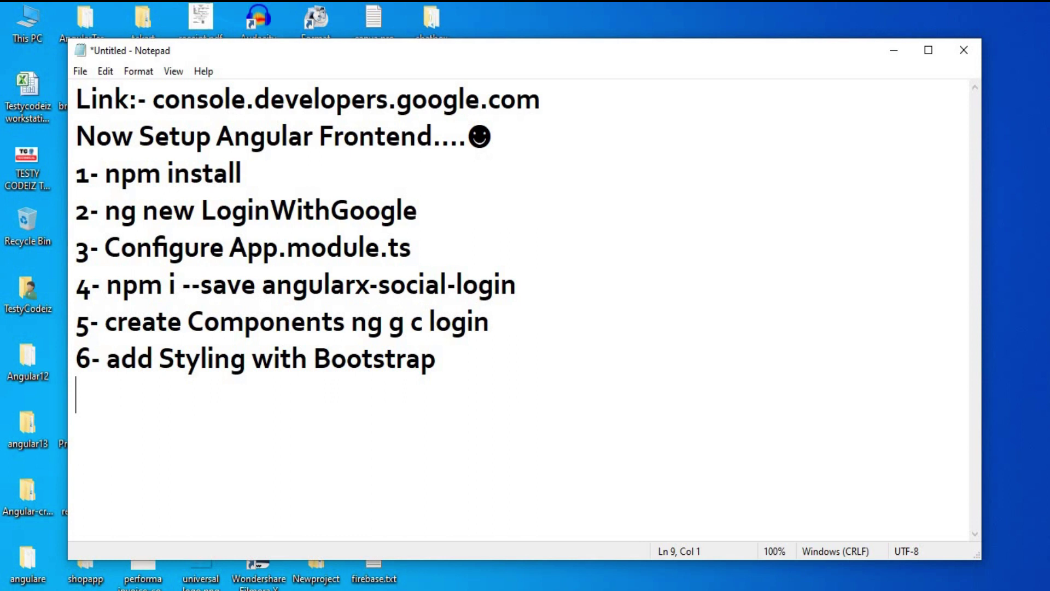
pyautogui.write('7- Run ')
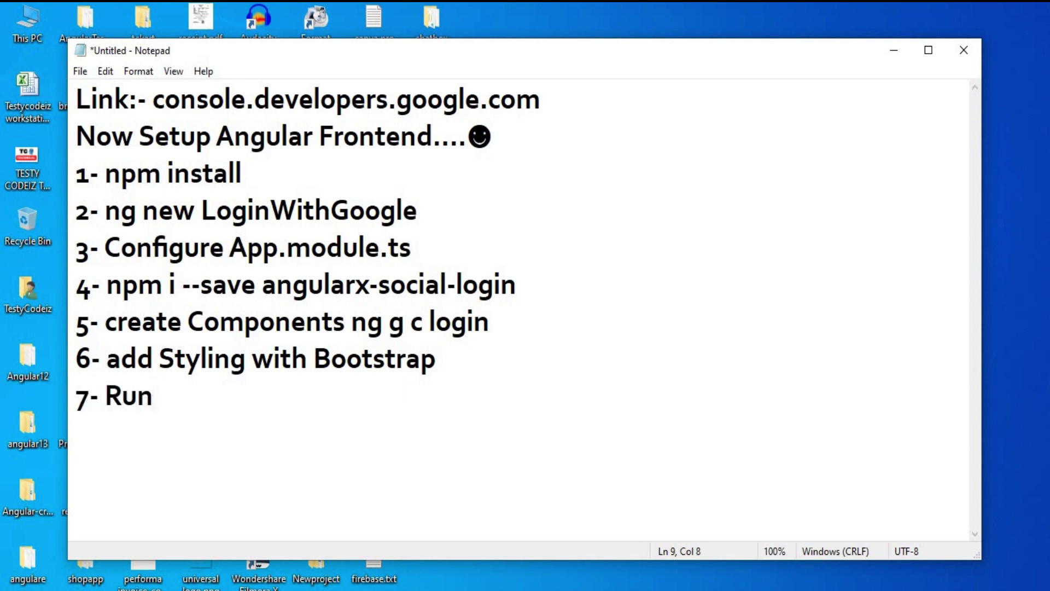
pyautogui.write('Google')
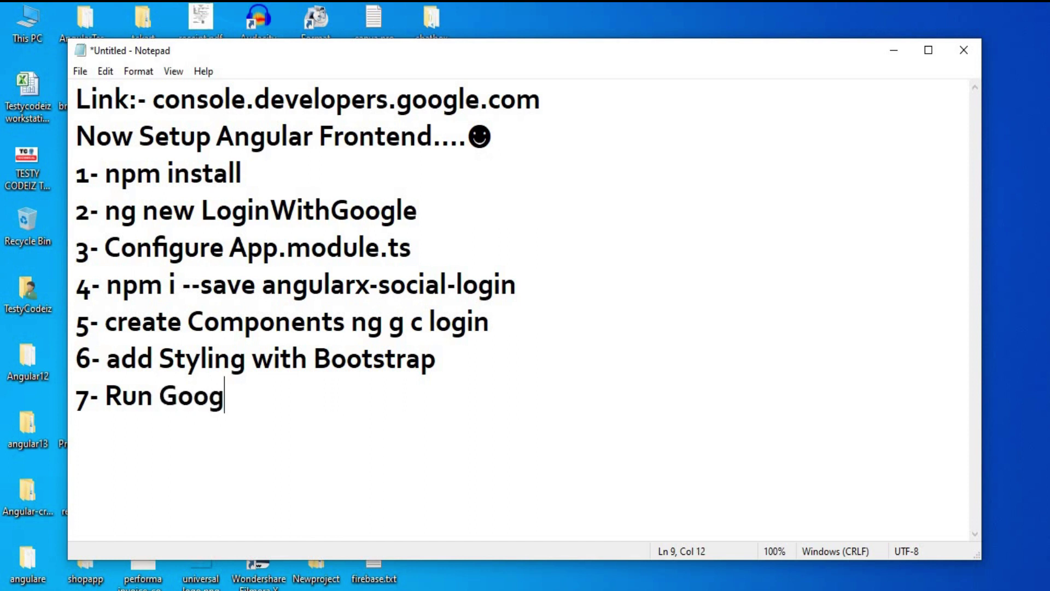
pyautogui.press('BackSpace')
pyautogui.press('BackSpace')
pyautogui.press('BackSpace')
pyautogui.press('BackSpace')
pyautogui.press('BackSpace')
pyautogui.press('BackSpace')
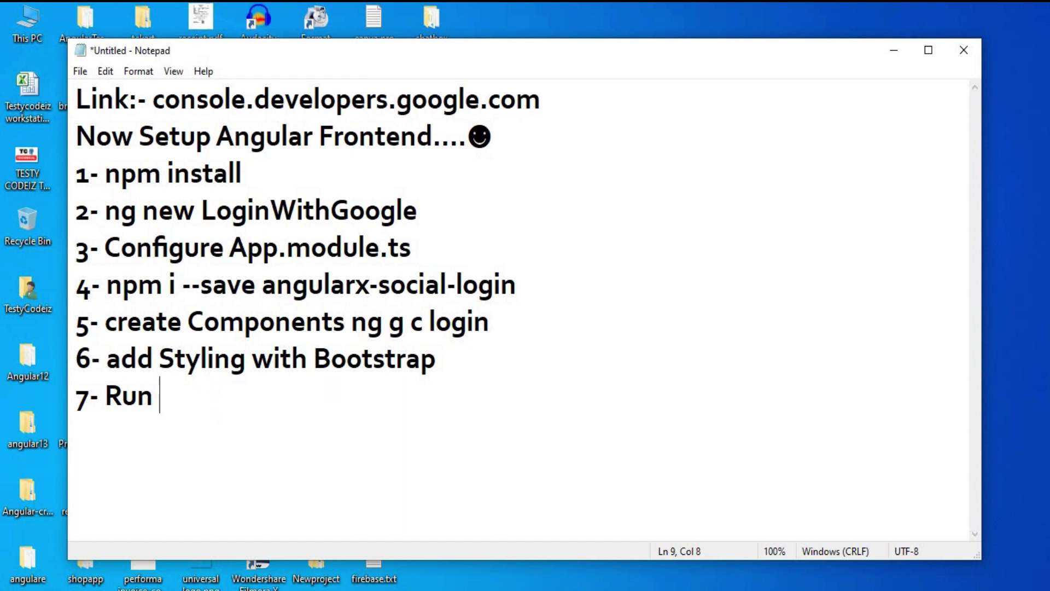
pyautogui.write('Project ')
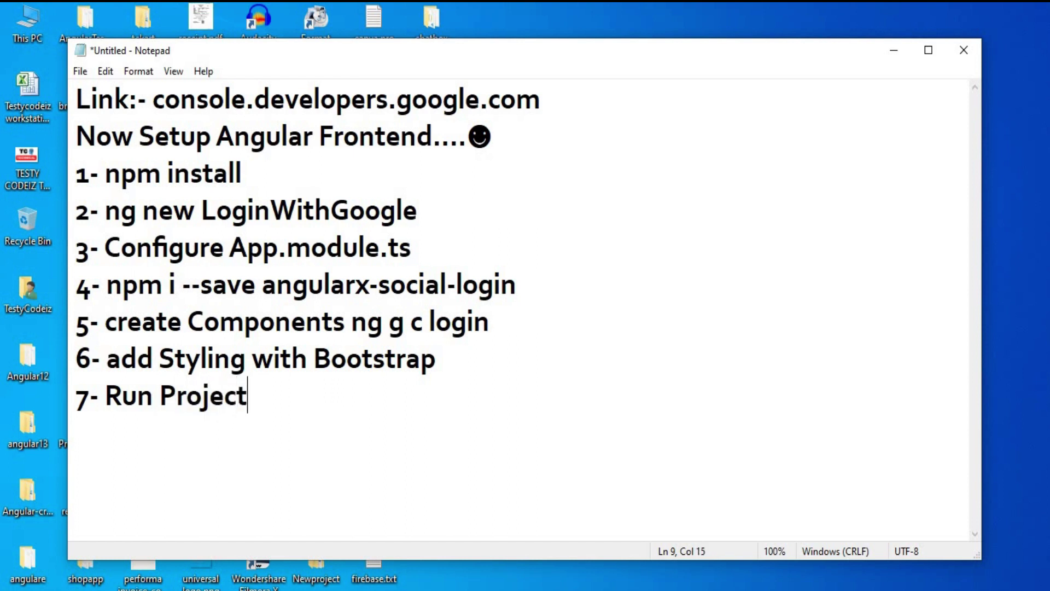
pyautogui.write('with n')
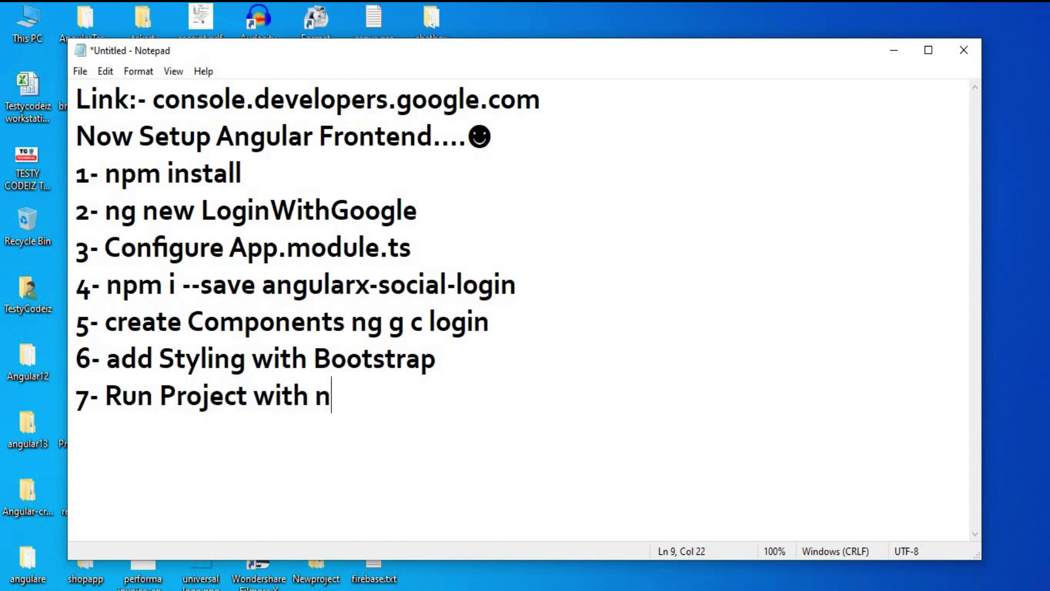
pyautogui.write('g s -o')
# Add '8- Conclusion ....♥' and select the npm install command in step 1
pyautogui.press('Return')
pyautogui.write('8- Con')
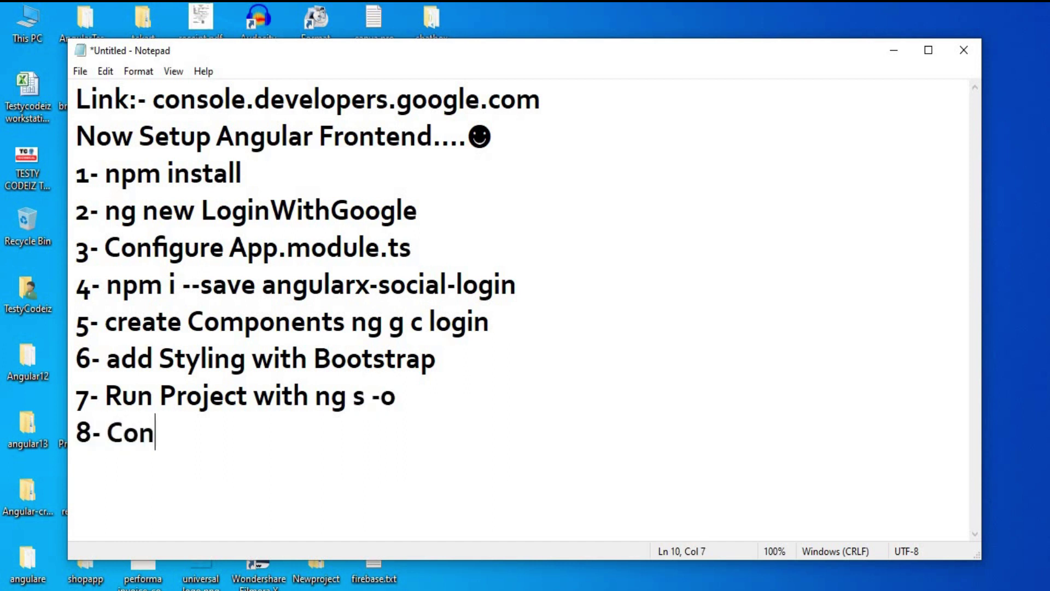
pyautogui.write('clu')
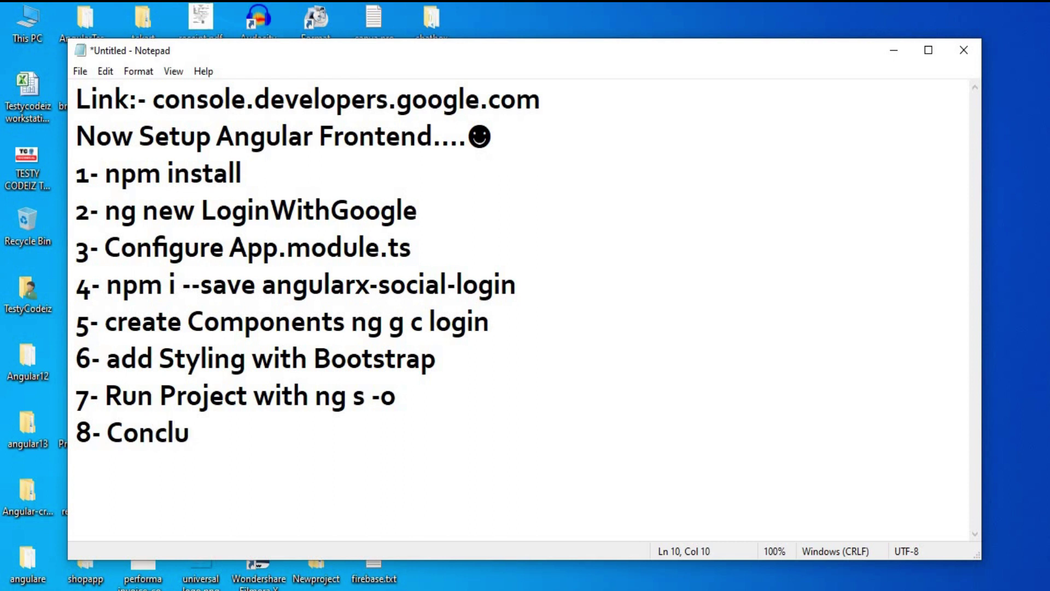
pyautogui.write('sion ....')
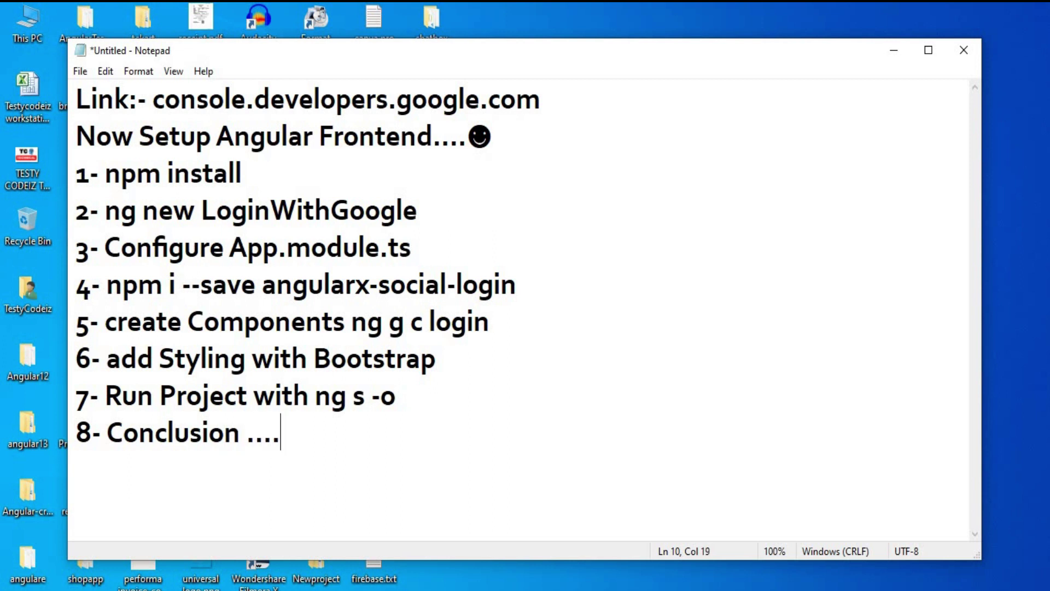
pyautogui.write('♥')
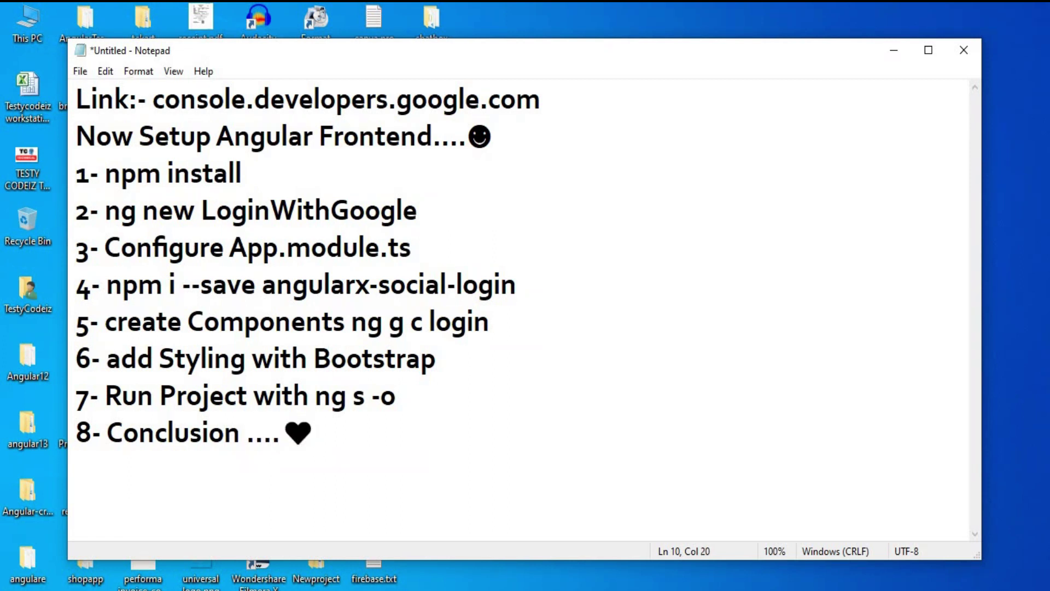
pyautogui.moveTo(263, 181); pyautogui.dragTo(105, 174)
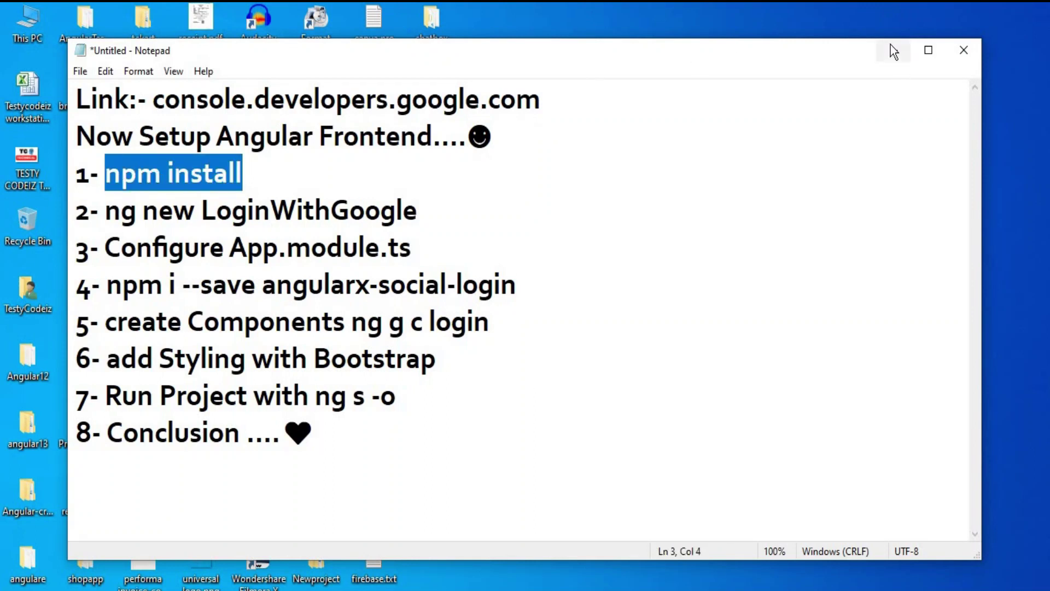
# Create a desktop folder named loginAPP, open it maximized, and select its address bar
pyautogui.click(894, 50)
pyautogui.rightClick(594, 190)
pyautogui.moveTo(629, 394)
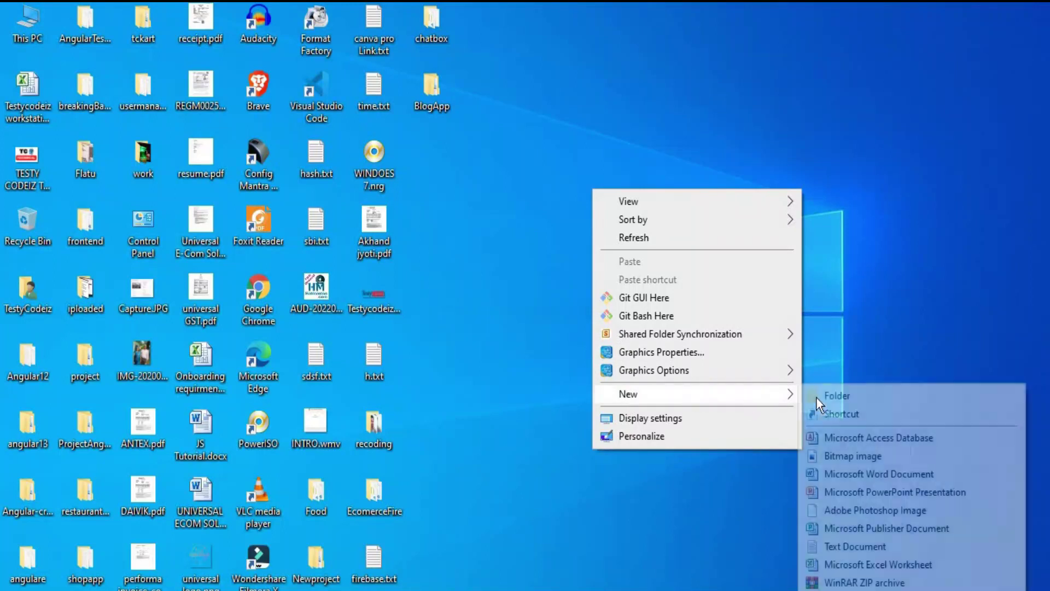
pyautogui.click(846, 402)
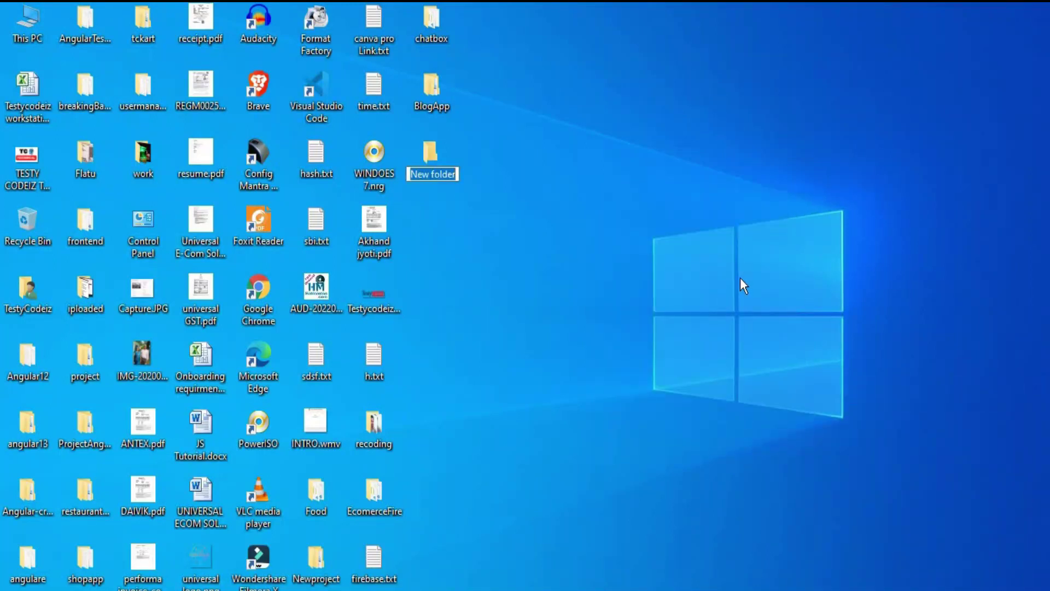
pyautogui.write('loginAPp')
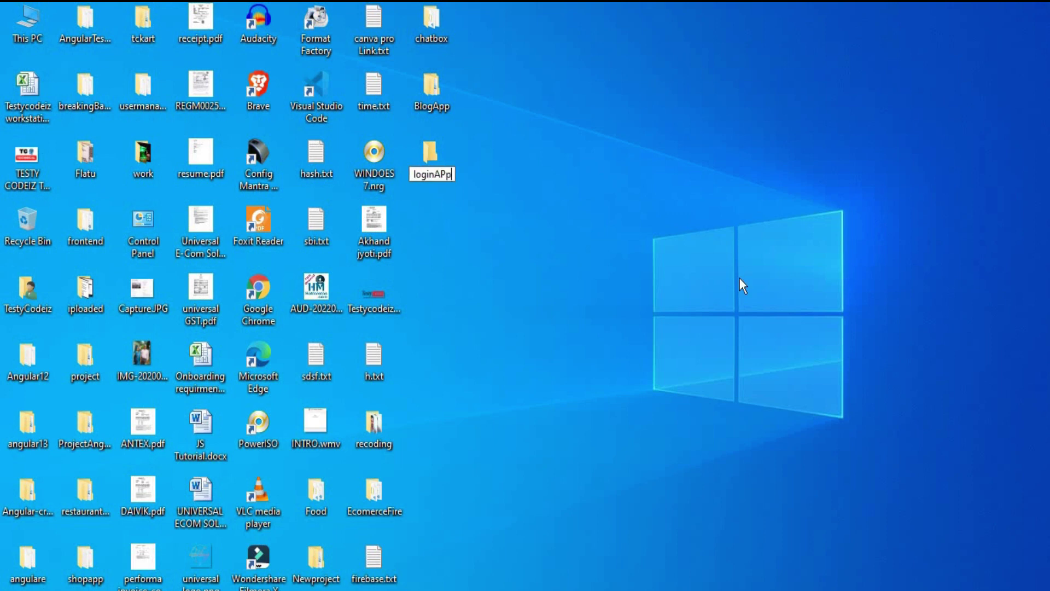
pyautogui.press('BackSpace')
pyautogui.write('P')
pyautogui.press('Return')
pyautogui.press('Return')
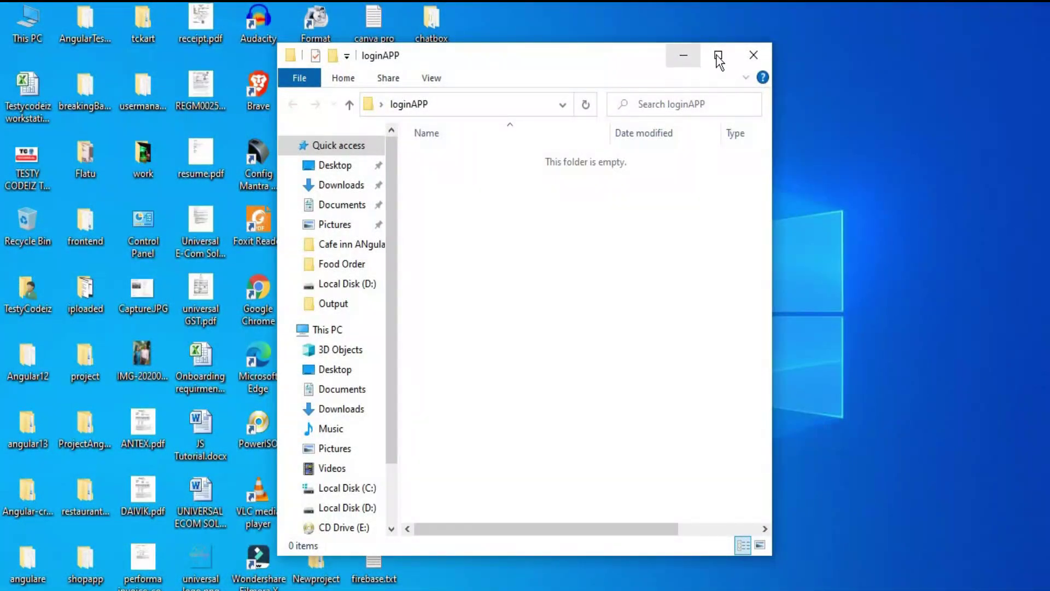
pyautogui.click(718, 55)
pyautogui.click(317, 57)
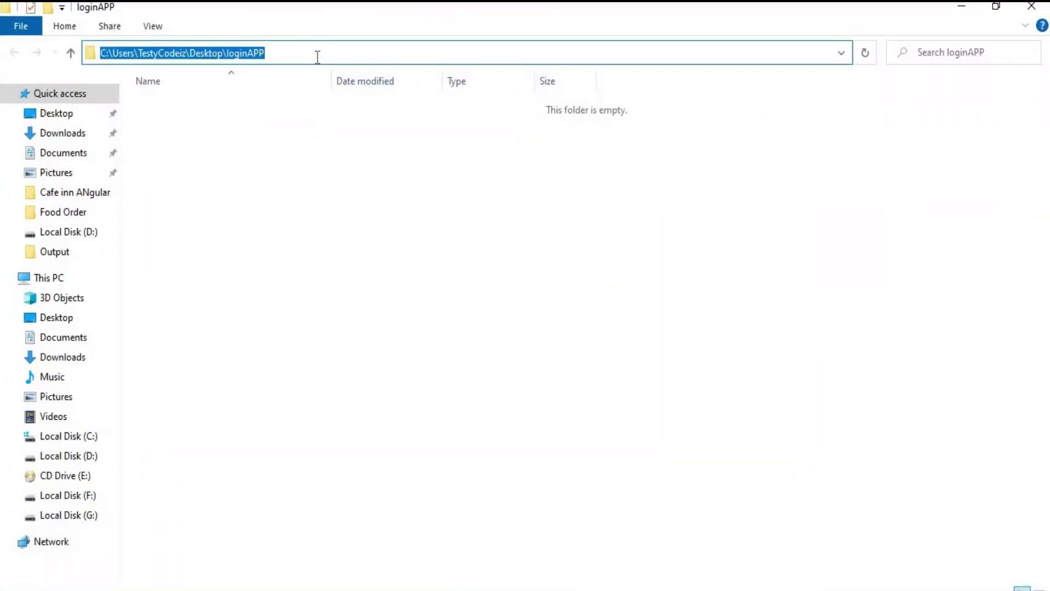
# Open a Command Prompt in the loginAPP folder and run npm i
pyautogui.write('cmd')
pyautogui.press('Return')
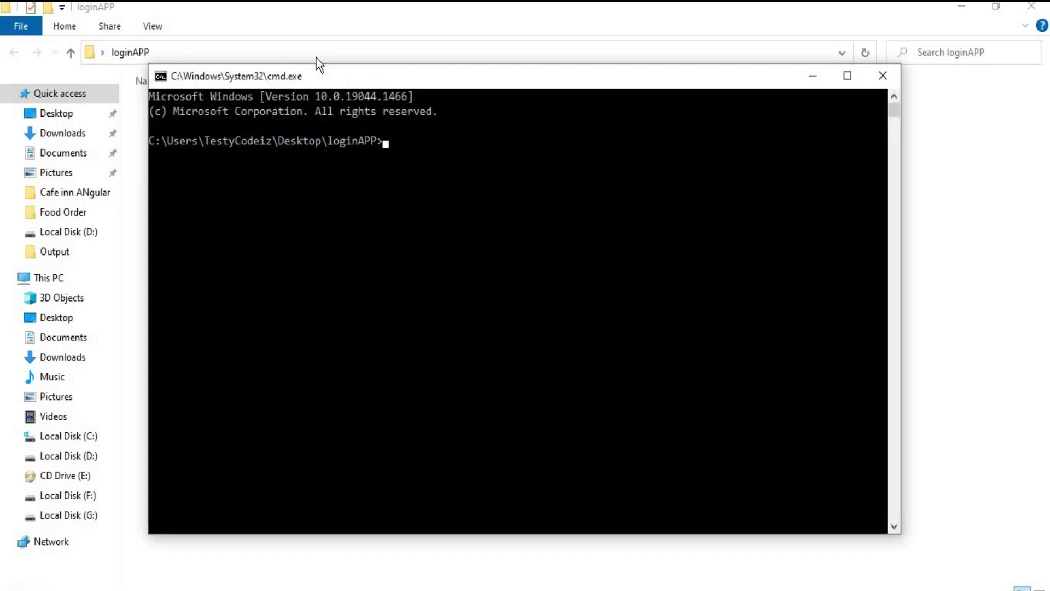
pyautogui.rightClick(427, 145)
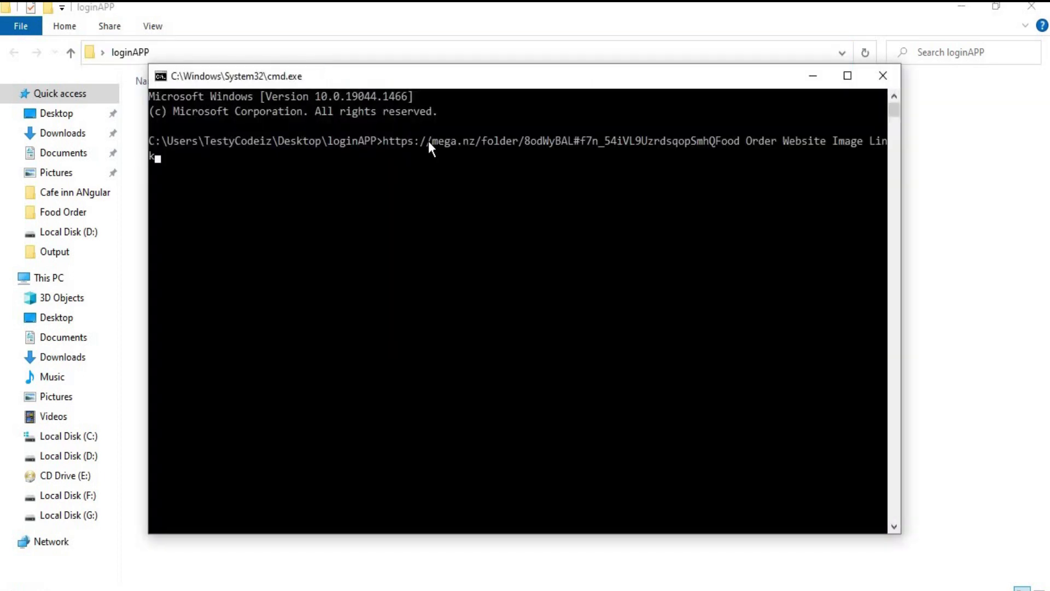
pyautogui.press('BackSpace')
pyautogui.press('BackSpace')
pyautogui.press('BackSpace')
pyautogui.press('BackSpace')
pyautogui.press('BackSpace')
pyautogui.press('BackSpace')
pyautogui.press('BackSpace')
pyautogui.press('BackSpace')
pyautogui.press('BackSpace')
pyautogui.press('BackSpace')
pyautogui.press('BackSpace')
pyautogui.press('BackSpace')
pyautogui.press('BackSpace')
pyautogui.press('BackSpace')
pyautogui.press('BackSpace')
pyautogui.press('BackSpace')
pyautogui.press('BackSpace')
pyautogui.press('BackSpace')
pyautogui.press('BackSpace')
pyautogui.press('BackSpace')
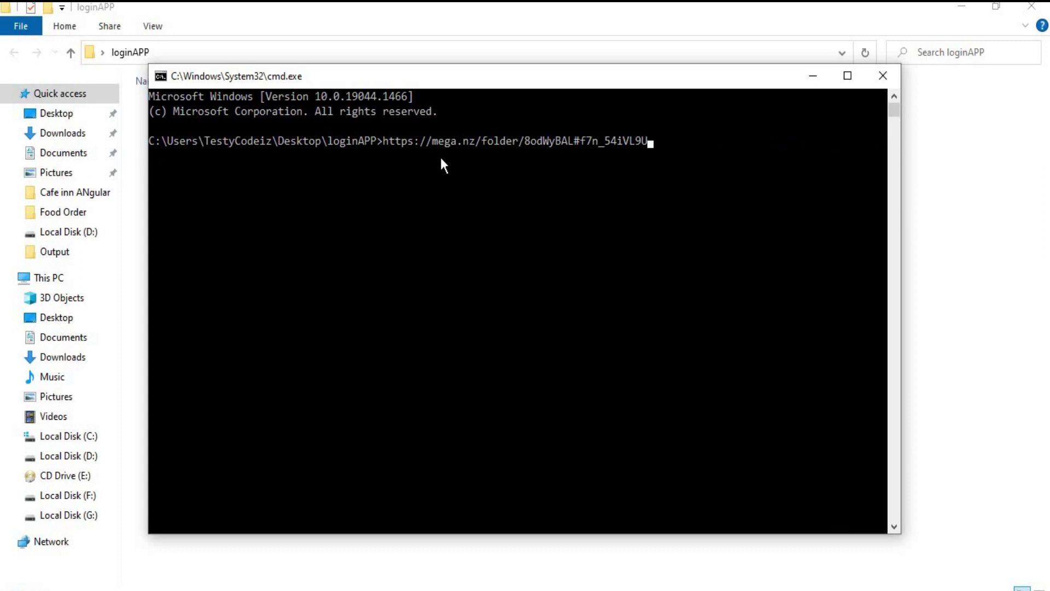
pyautogui.press('BackSpace')
pyautogui.press('BackSpace')
pyautogui.press('BackSpace')
pyautogui.press('BackSpace')
pyautogui.press('BackSpace')
pyautogui.press('BackSpace')
pyautogui.press('BackSpace')
pyautogui.press('BackSpace')
pyautogui.press('BackSpace')
pyautogui.press('BackSpace')
pyautogui.press('BackSpace')
pyautogui.press('BackSpace')
pyautogui.press('BackSpace')
pyautogui.press('BackSpace')
pyautogui.press('BackSpace')
pyautogui.press('BackSpace')
pyautogui.press('BackSpace')
pyautogui.press('BackSpace')
pyautogui.press('BackSpace')
pyautogui.press('BackSpace')
pyautogui.write('npm i')
pyautogui.press('Return')
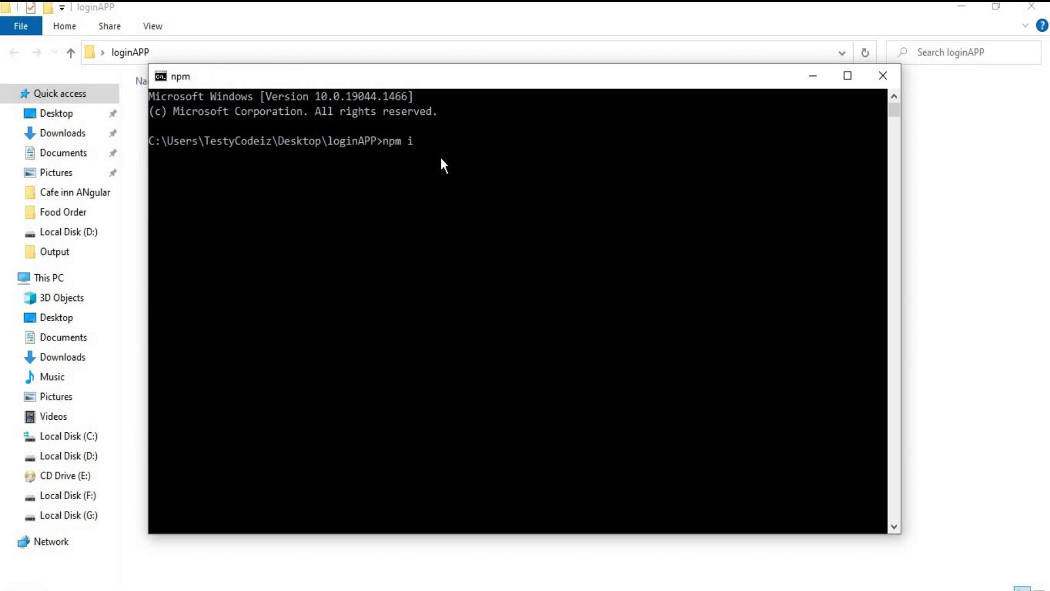
pyautogui.write('nstall -g')
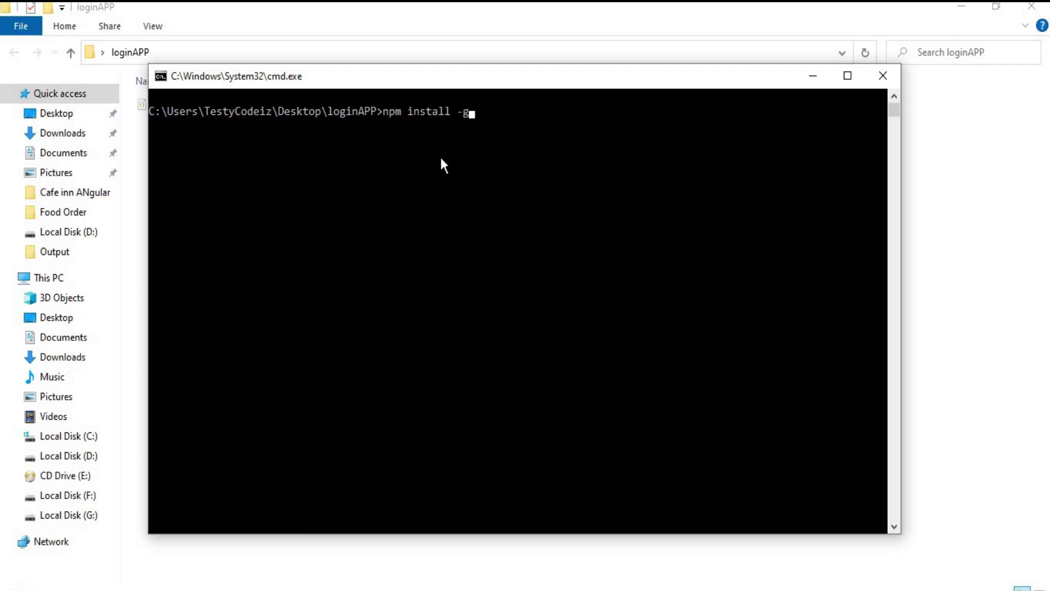
pyautogui.write(' #')
pyautogui.press('BackSpace')
pyautogui.write('@angular/cli')
pyautogui.press('Return')
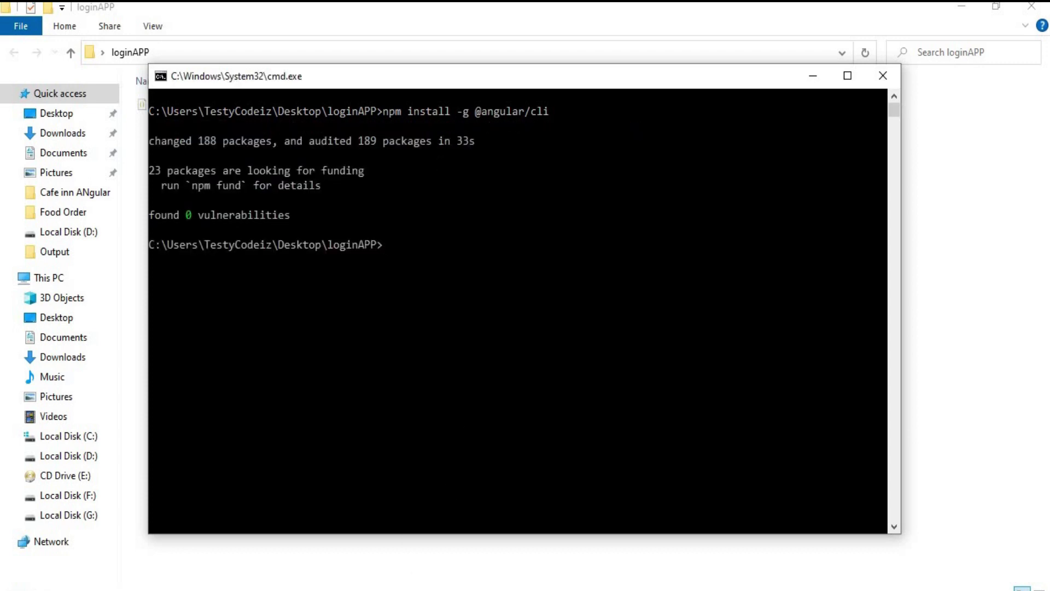
pyautogui.hotkey('alt', 'Tab')
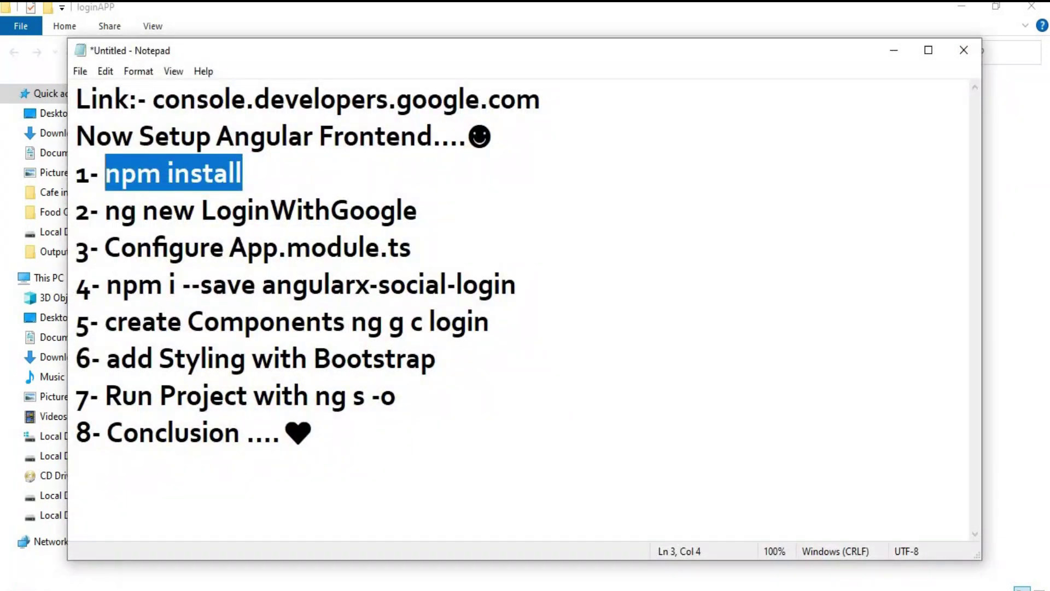
# Run 'ng new LoginWithGoogle' copied from Notepad, enabling routing and choosing CSS
pyautogui.moveTo(105, 213); pyautogui.dragTo(419, 214)
pyautogui.rightClick(410, 220)
pyautogui.click(425, 258)
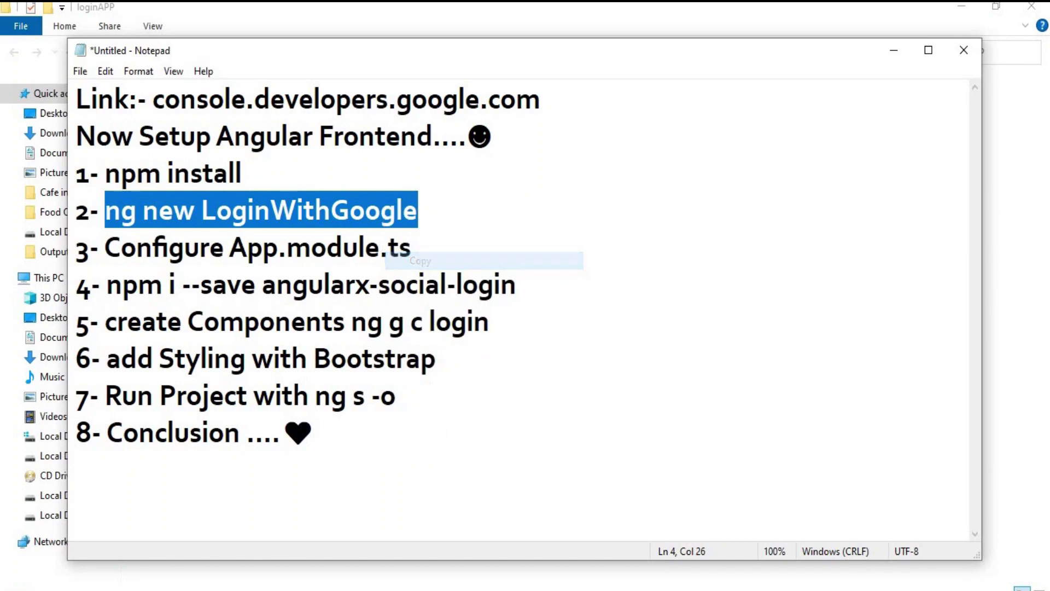
pyautogui.hotkey('alt', 'Tab')
pyautogui.hotkey('ctrl', 'v')
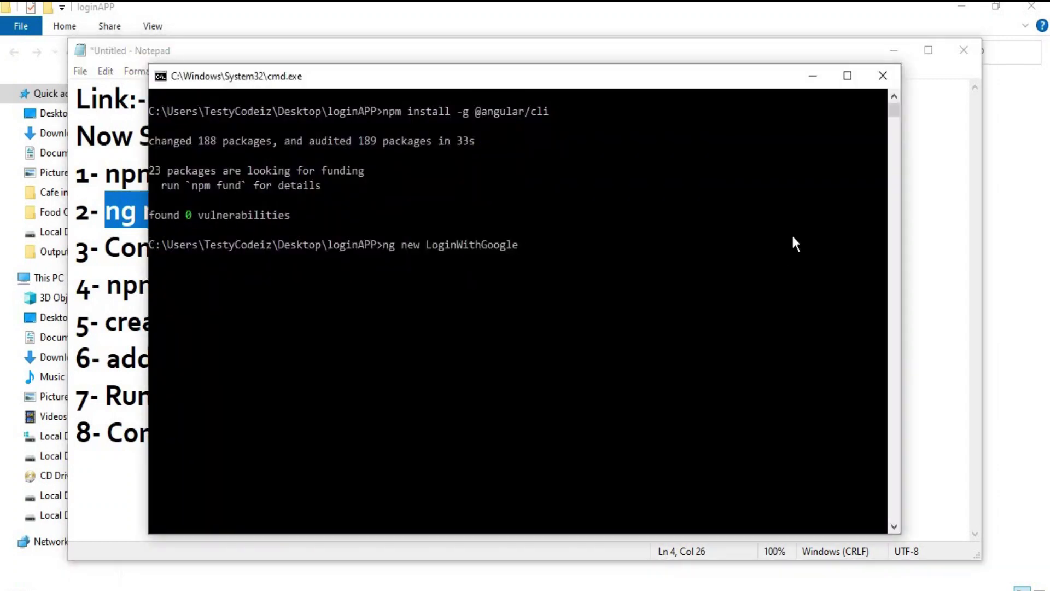
pyautogui.press('Return')
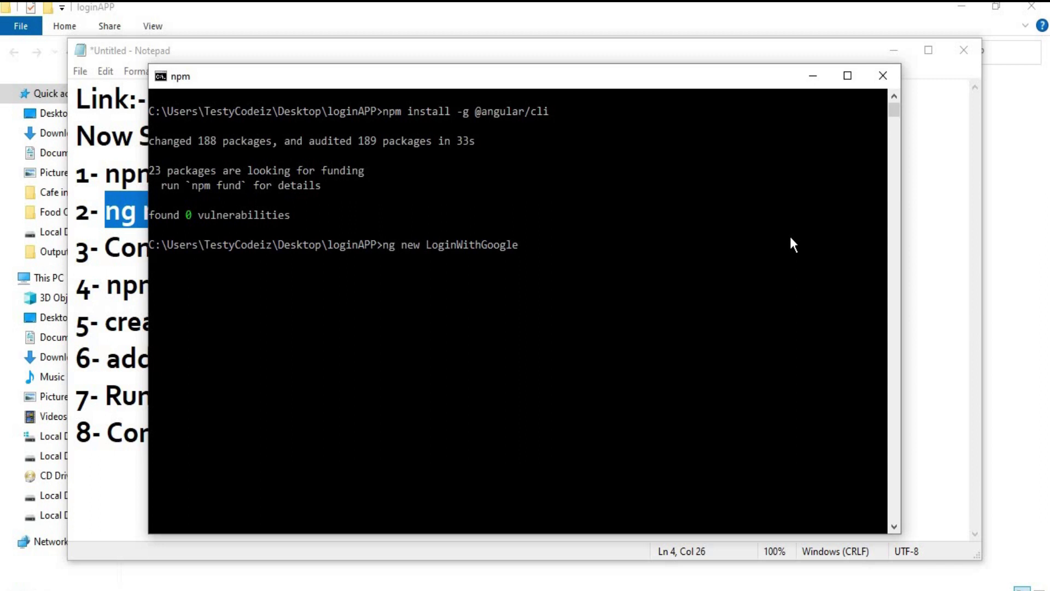
pyautogui.write('y')
pyautogui.press('Return')
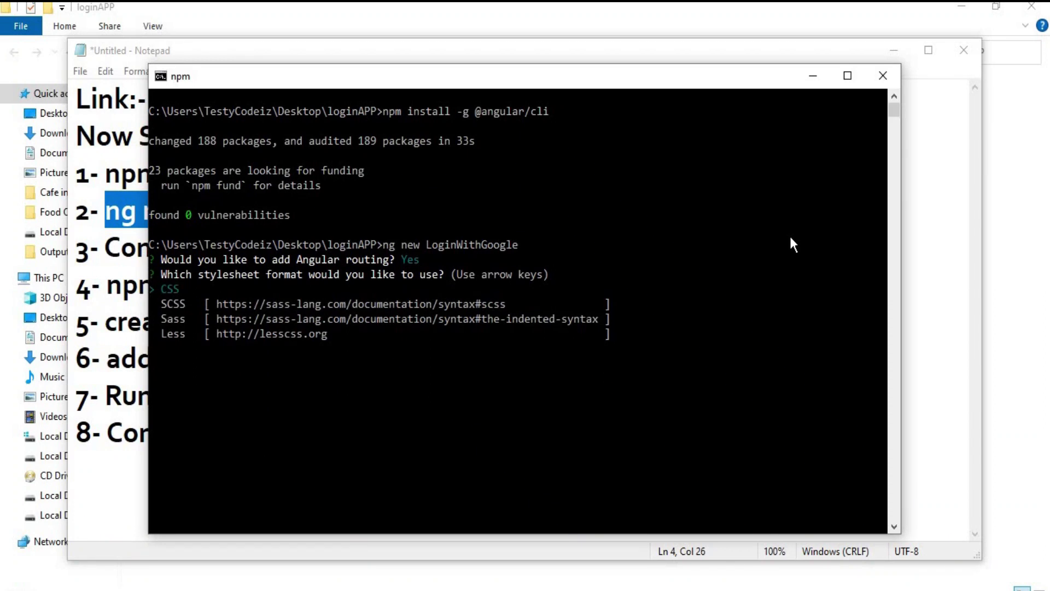
pyautogui.press('Return')
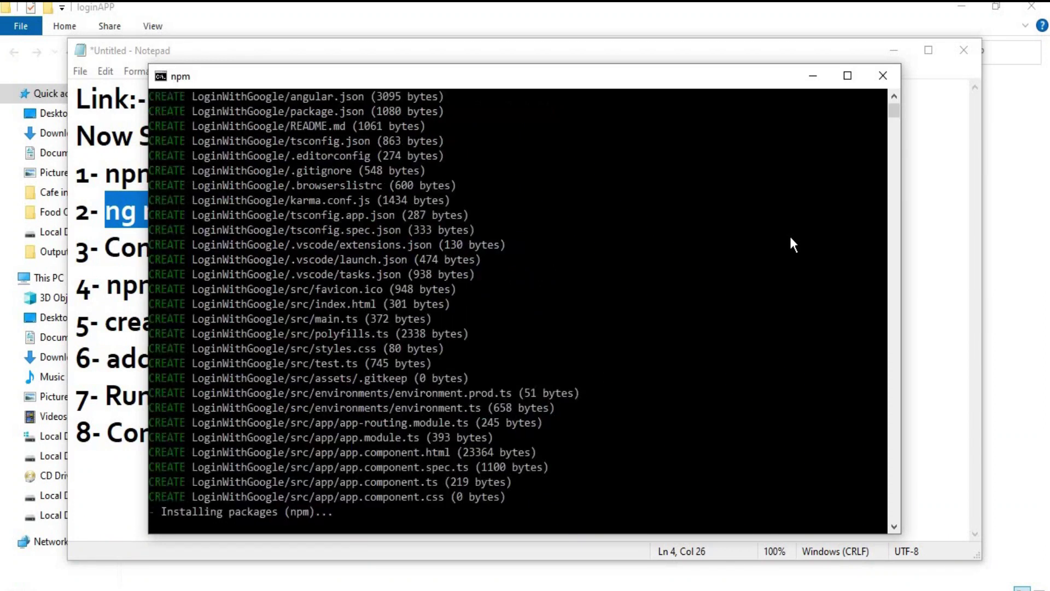